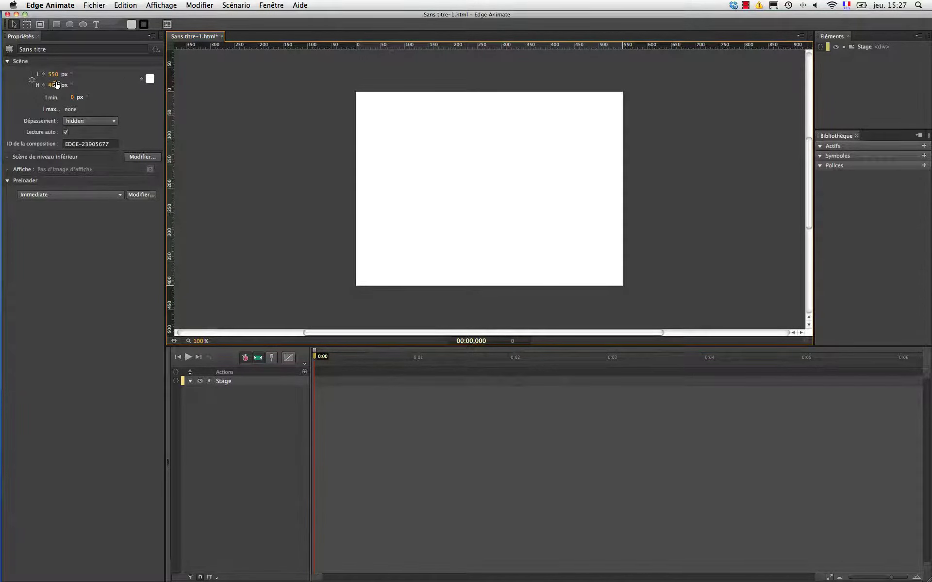
# Step: Set the stage width to 920 px
pyautogui.click(53, 74)
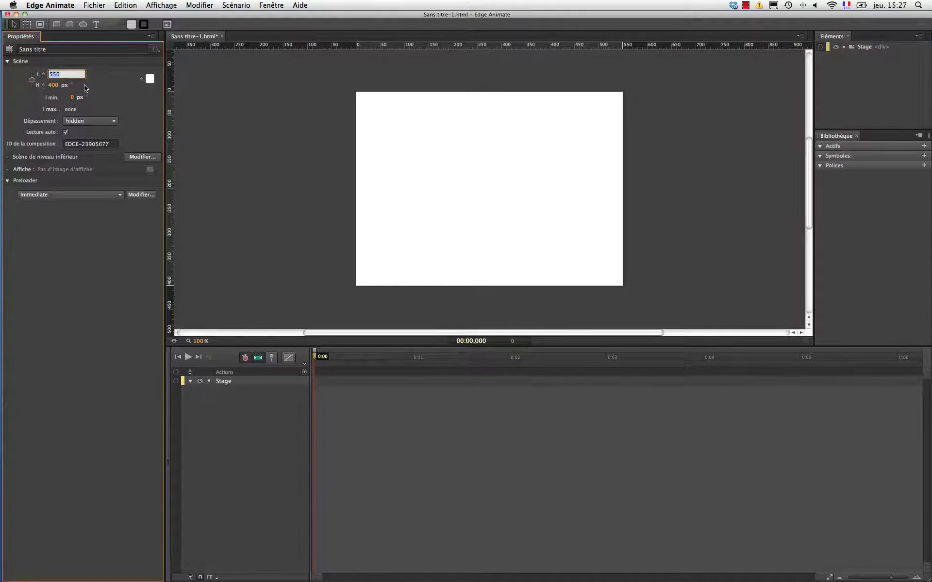
pyautogui.write('920')
pyautogui.press('Return')
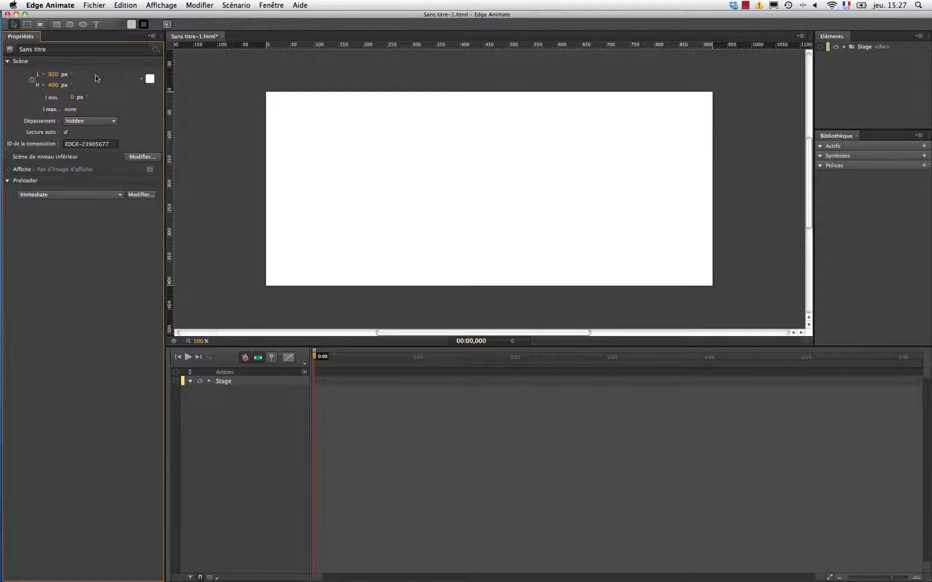
# Step: Save the composition as cartedevisite in the desktop's TUTO folder, and open that folder in Finder to examine the saved files
pyautogui.click(94, 6)
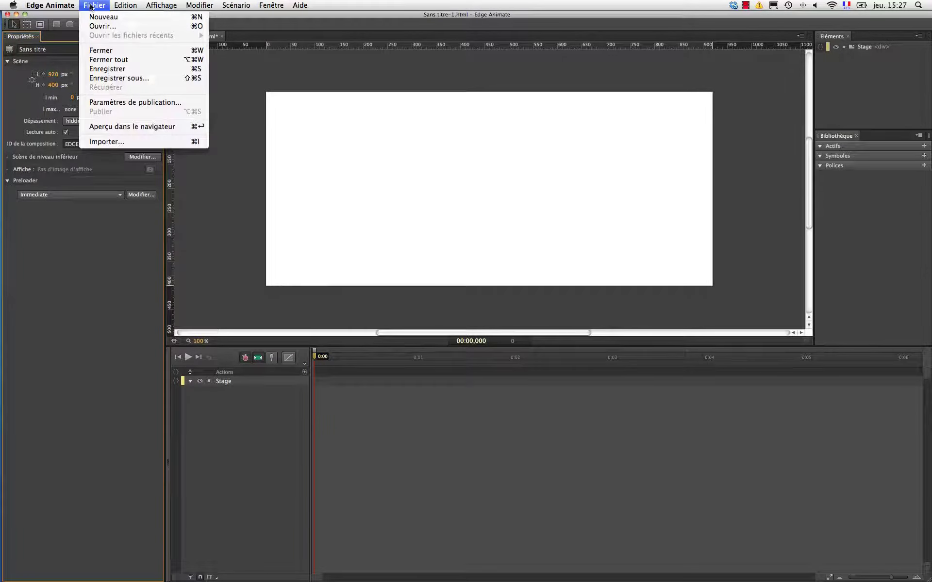
pyautogui.click(113, 78)
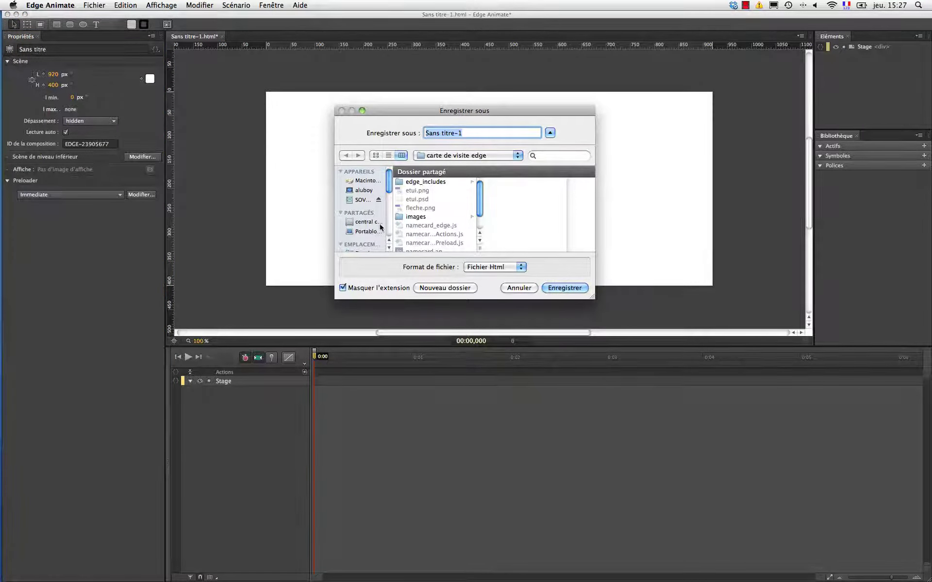
pyautogui.scroll(-5, 366, 204)
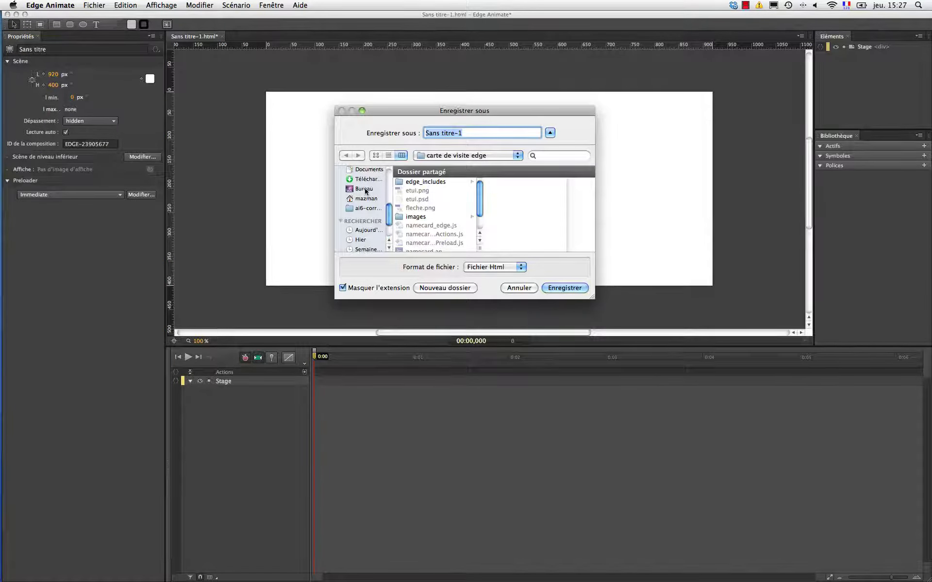
pyautogui.click(364, 189)
pyautogui.click(426, 217)
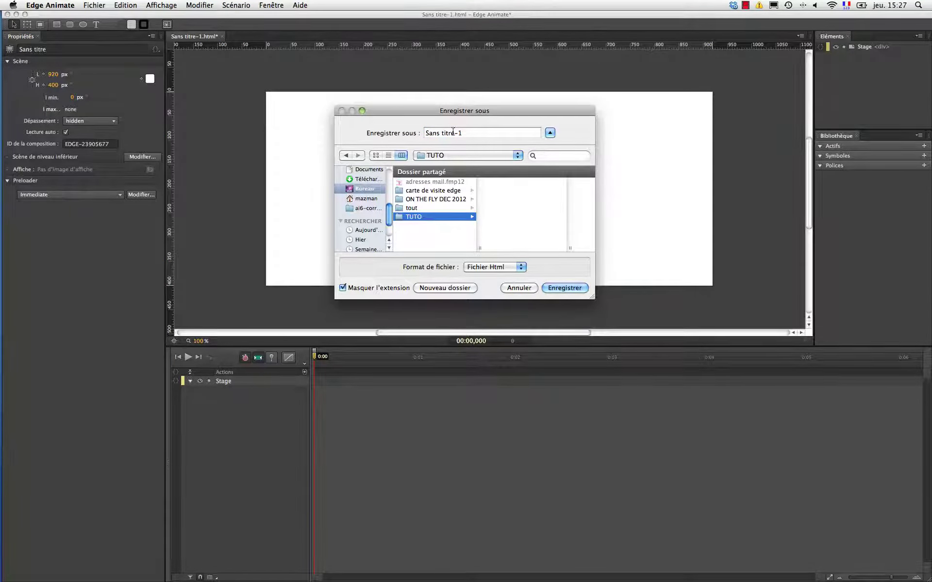
pyautogui.moveTo(461, 133); pyautogui.dragTo(393, 130)
pyautogui.write('cartedevisite')
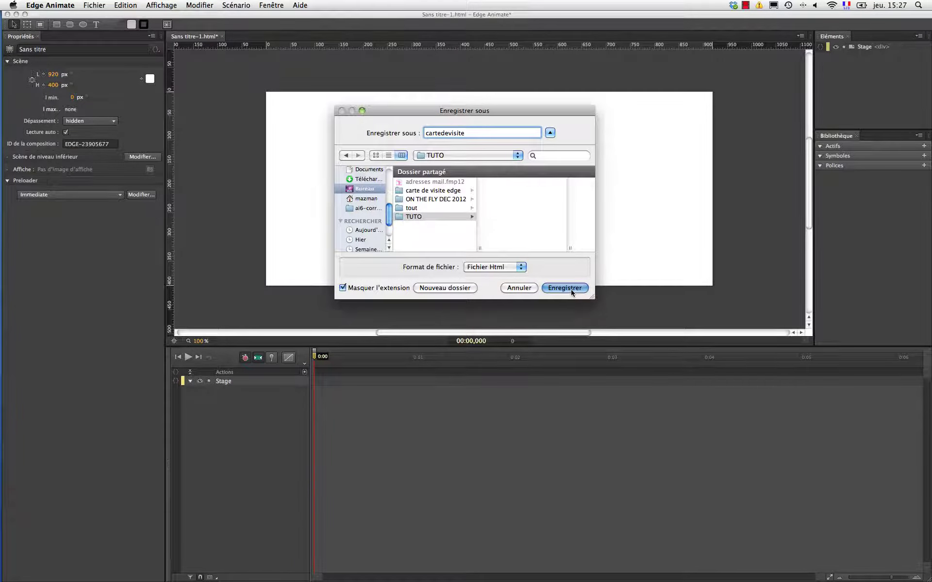
pyautogui.click(565, 288)
pyautogui.click(16, 15)
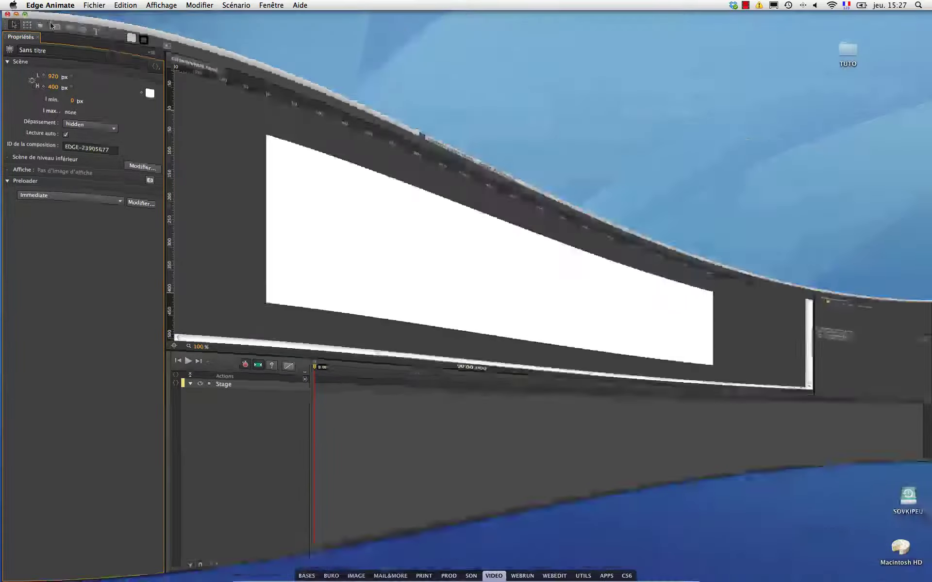
pyautogui.doubleClick(847, 50)
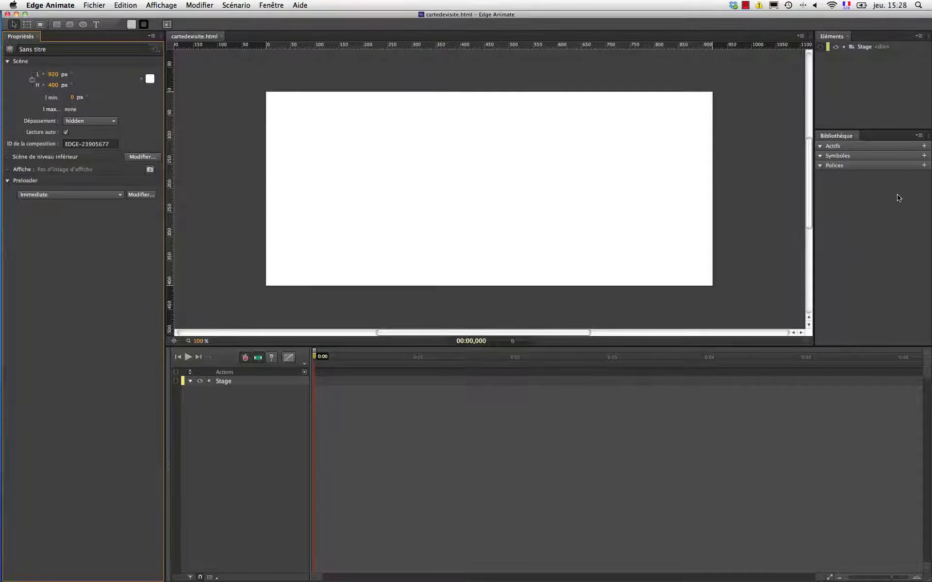
# Step: Import etui.png and fleche.png from the "carte de visite edge" folder into the library's assets
pyautogui.click(924, 146)
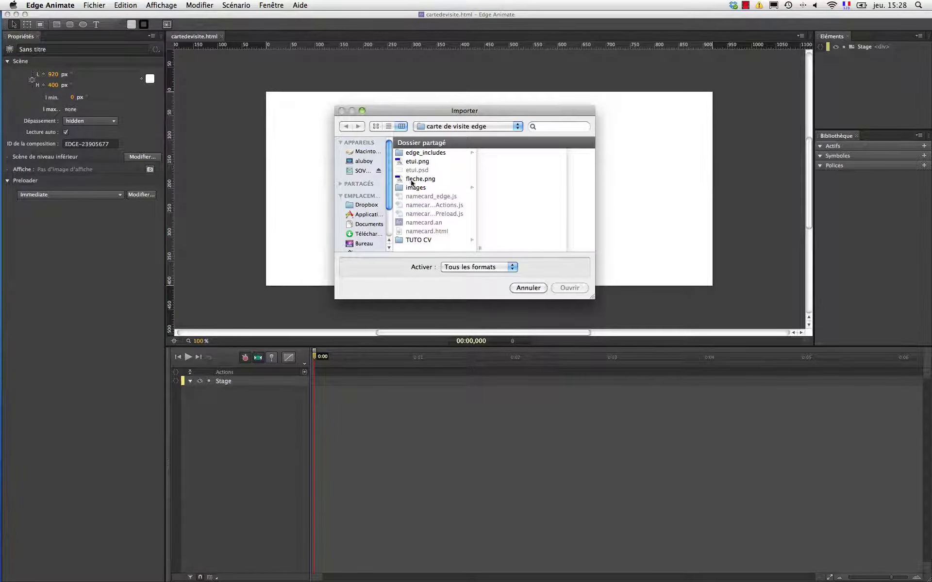
pyautogui.doubleClick(423, 163)
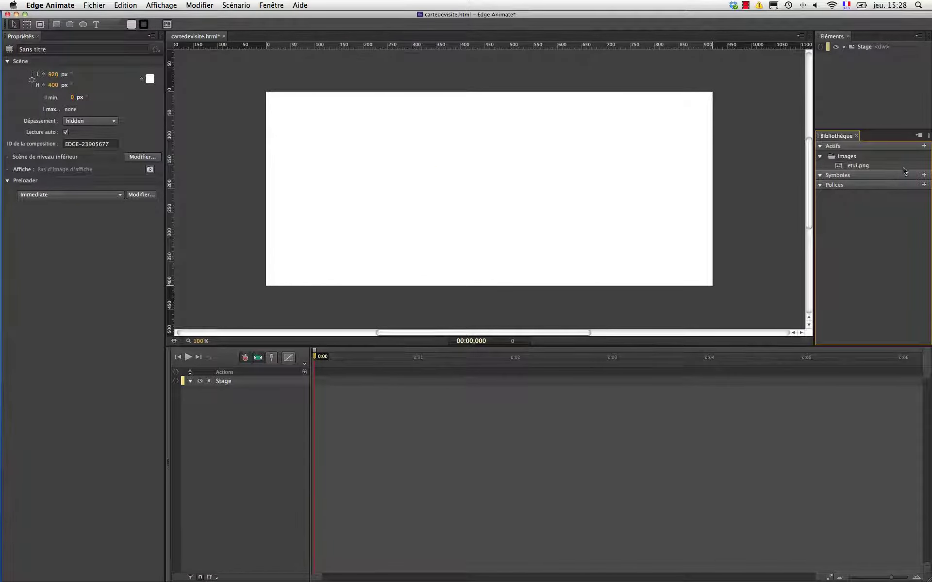
pyautogui.click(924, 146)
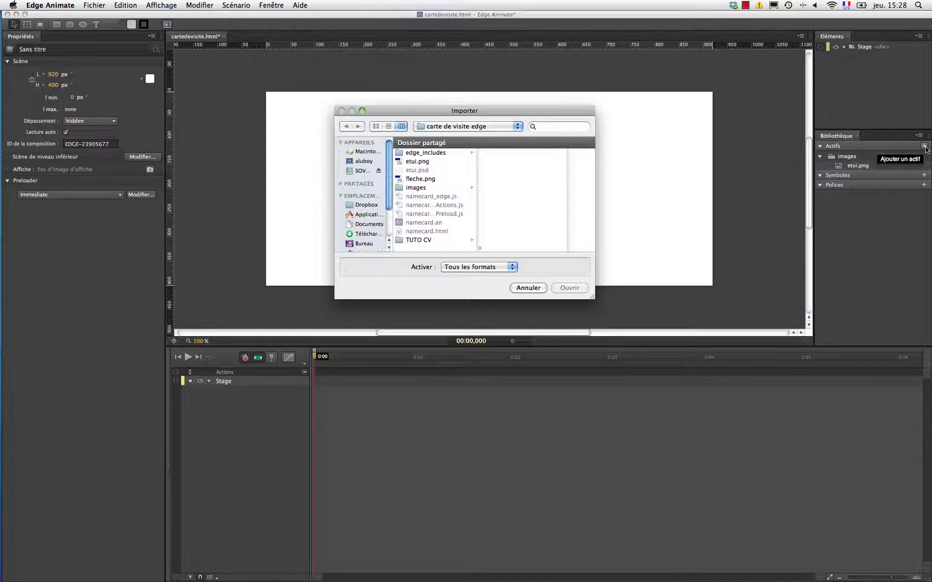
pyautogui.click(436, 180)
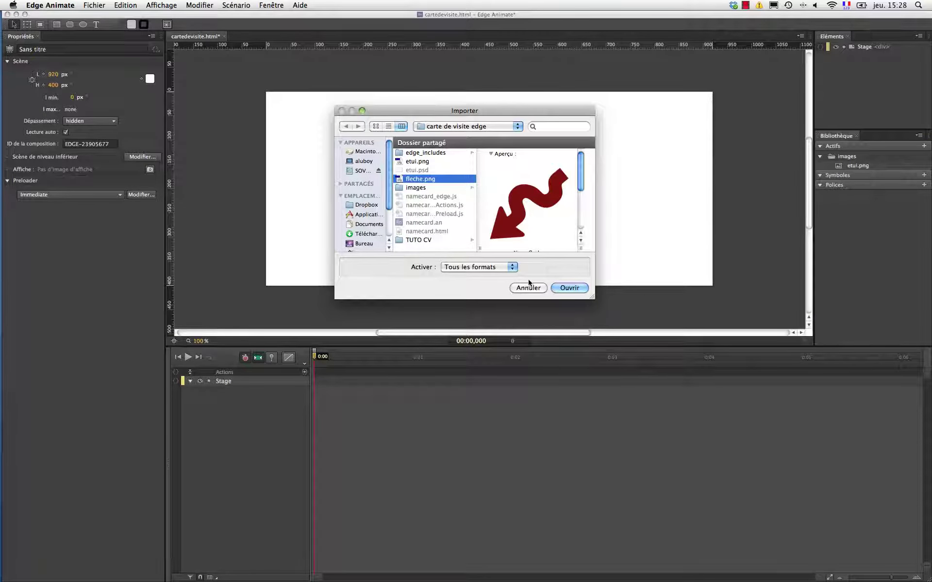
pyautogui.click(573, 289)
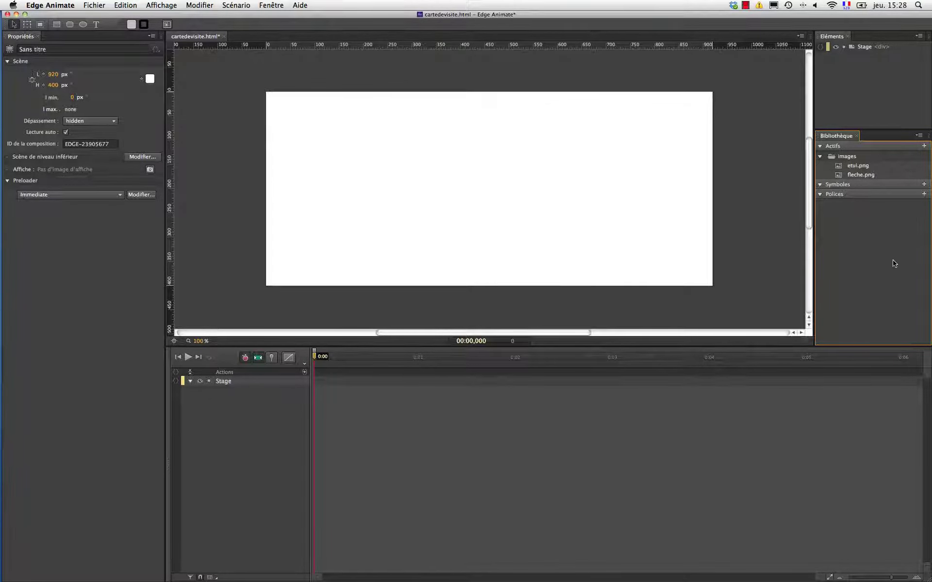
# Step: Import mazierblue.jpg from the images subfolder of "carte de visite edge" into the library's assets
pyautogui.click(924, 147)
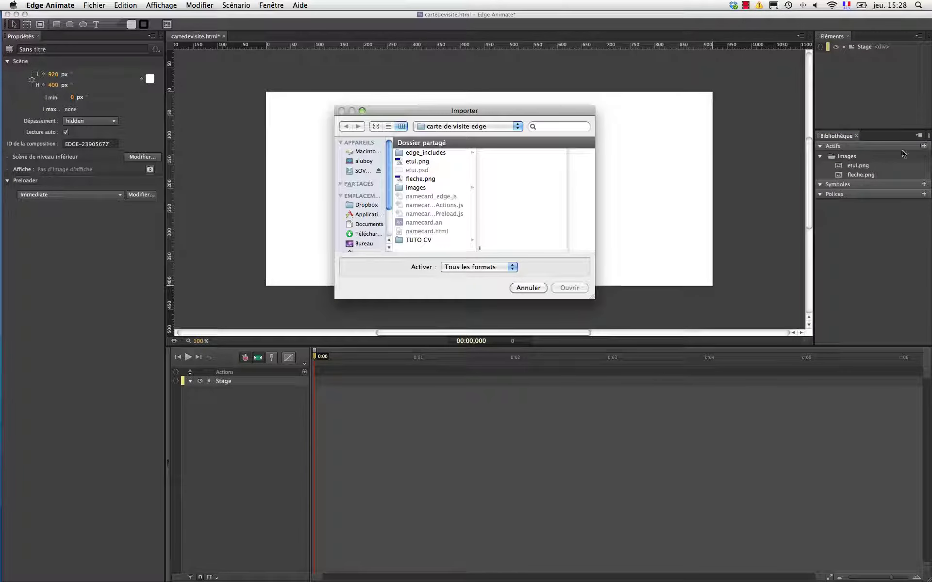
pyautogui.click(414, 187)
pyautogui.click(514, 164)
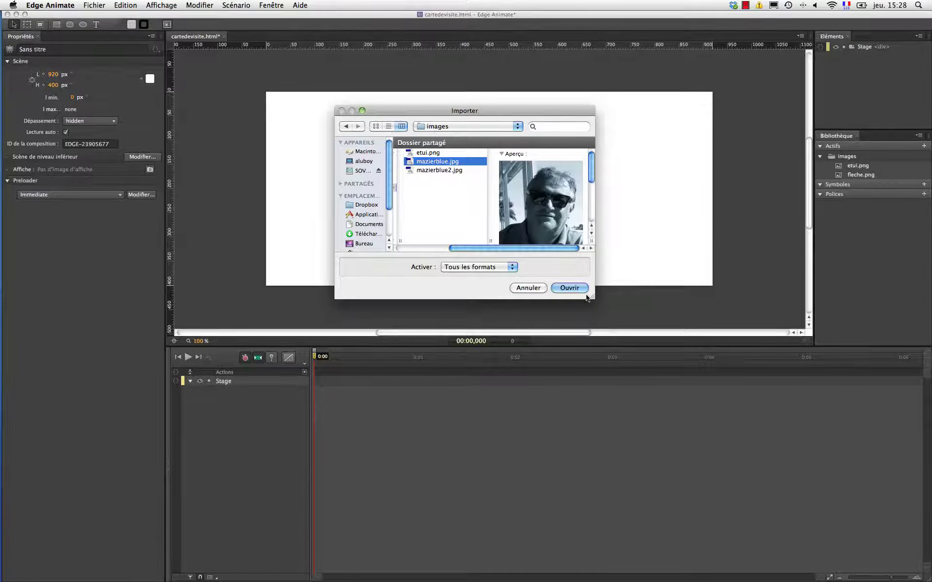
pyautogui.click(570, 288)
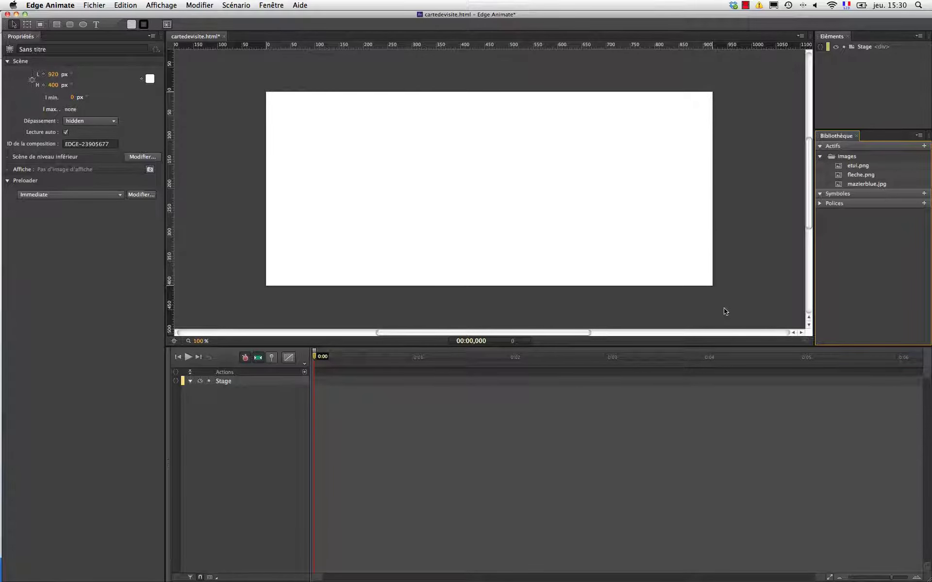
# Step: Switch to Firefox and copy the standard embed code of the Rock Salt font from Google Web Fonts
pyautogui.press('super+Tab')
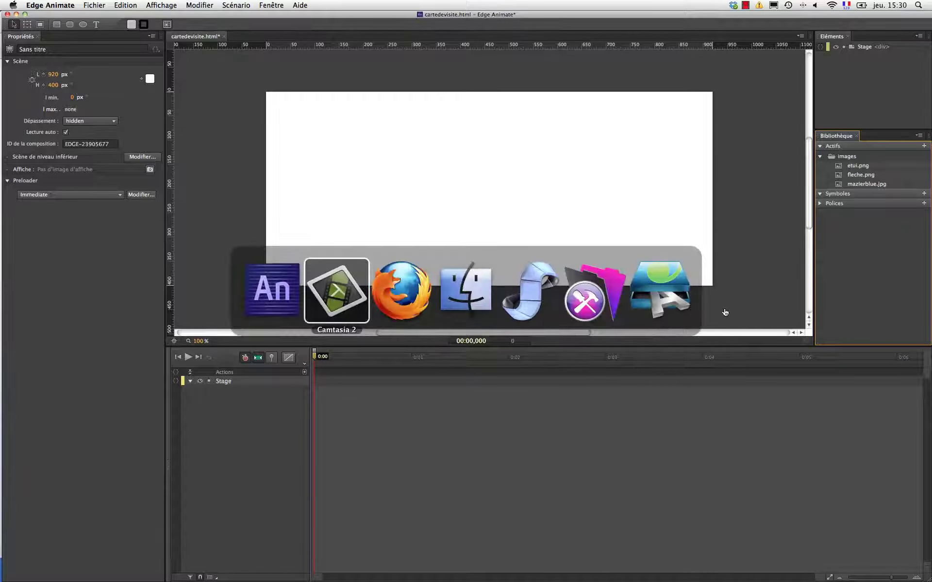
pyautogui.press('super+Tab')
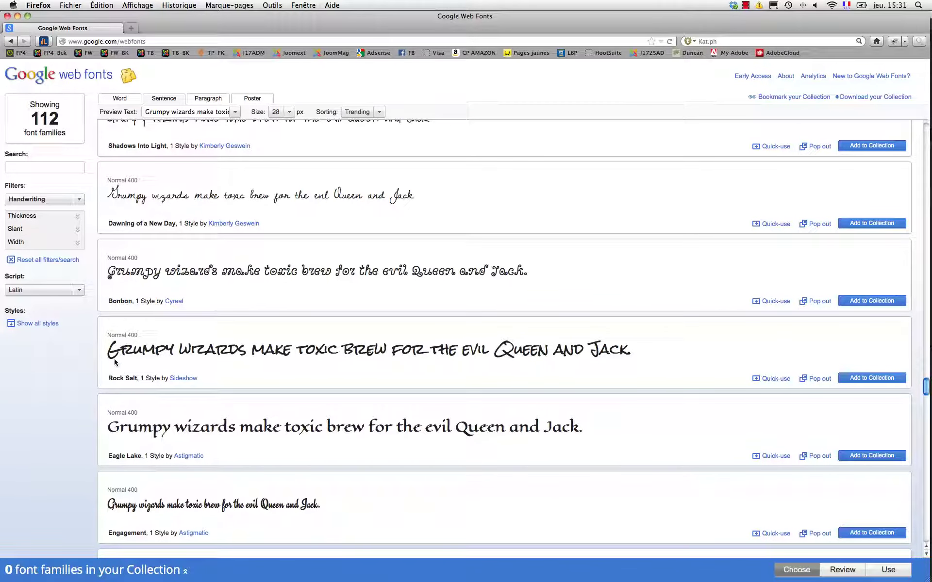
pyautogui.click(774, 379)
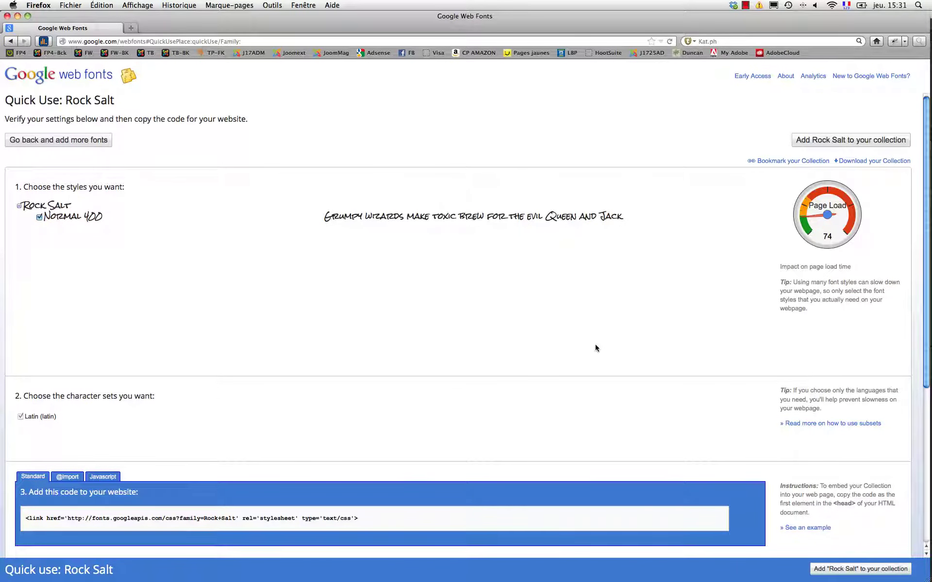
pyautogui.scroll(-5, 596, 348)
pyautogui.moveTo(204, 522); pyautogui.dragTo(378, 384)
pyautogui.moveTo(360, 287); pyautogui.dragTo(14, 280)
pyautogui.press('super+c')
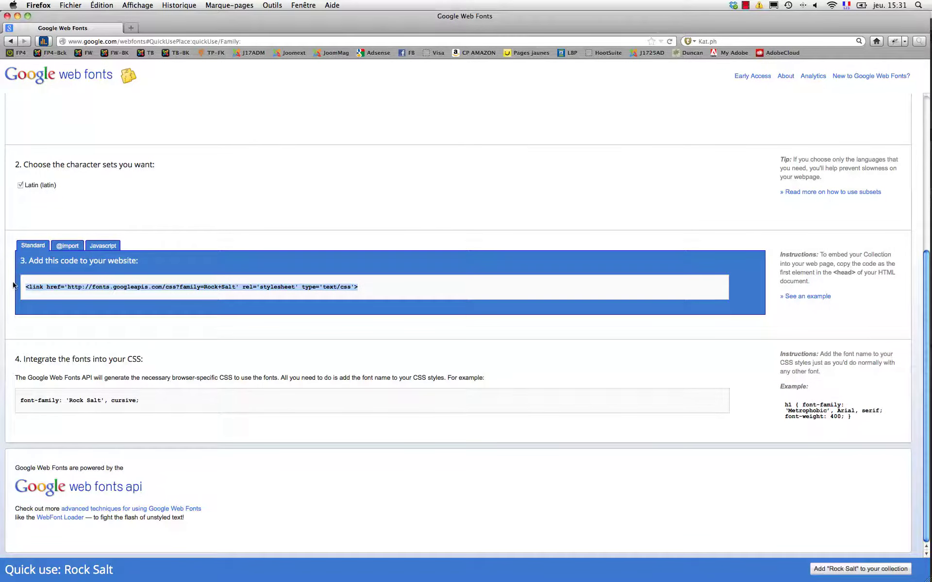
# Step: Return to Edge Animate and start a new web font with the copied embed code and the font name Rock Salt
pyautogui.press('super+Tab')
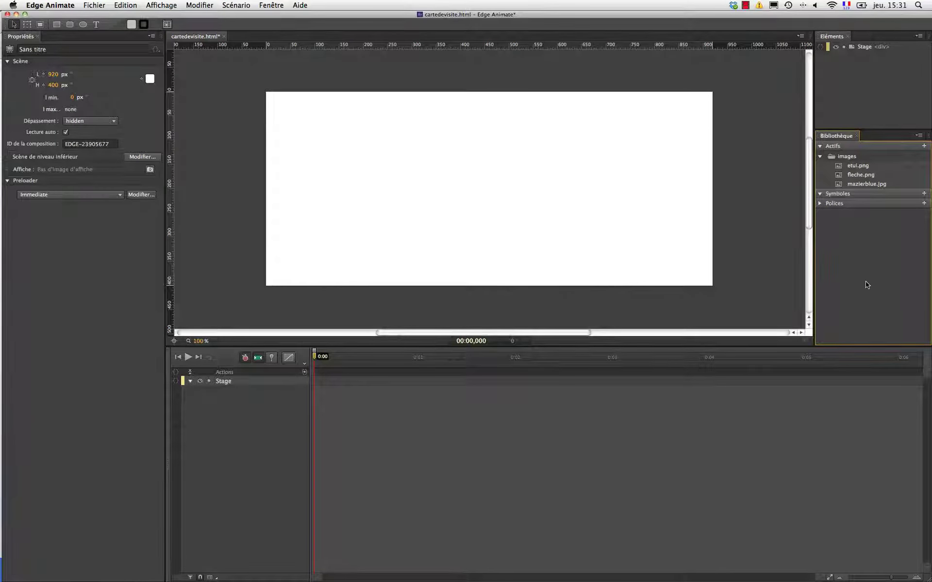
pyautogui.click(923, 203)
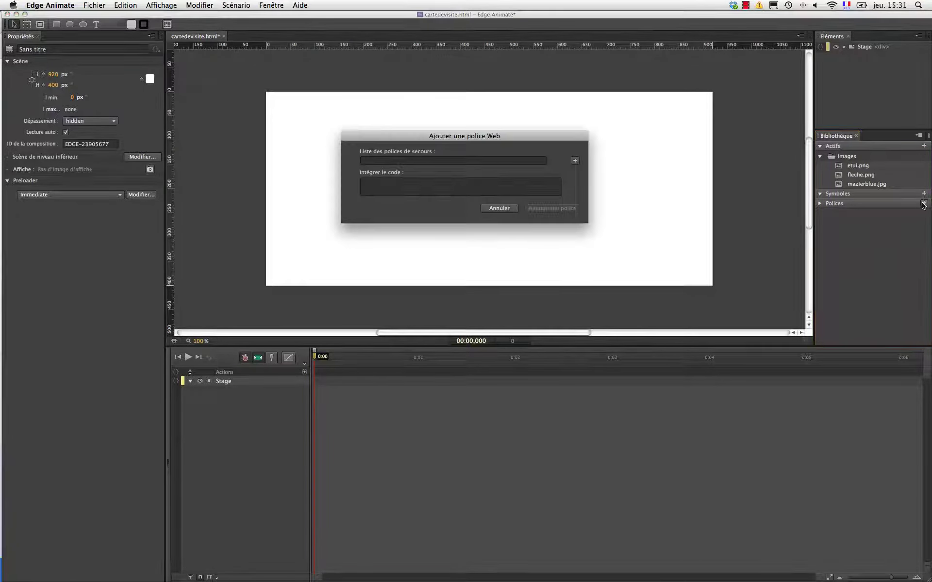
pyautogui.click(407, 186)
pyautogui.press('super+v')
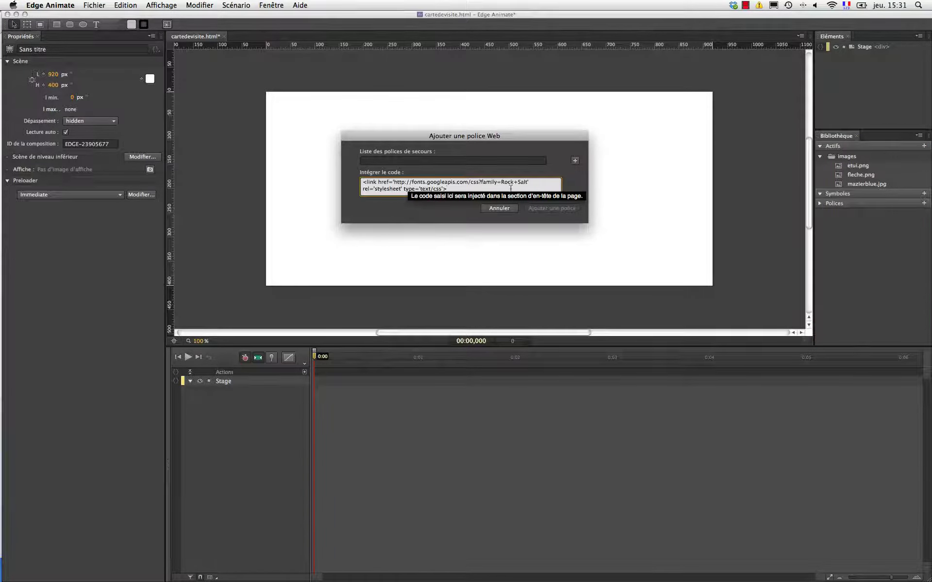
pyautogui.click(397, 161)
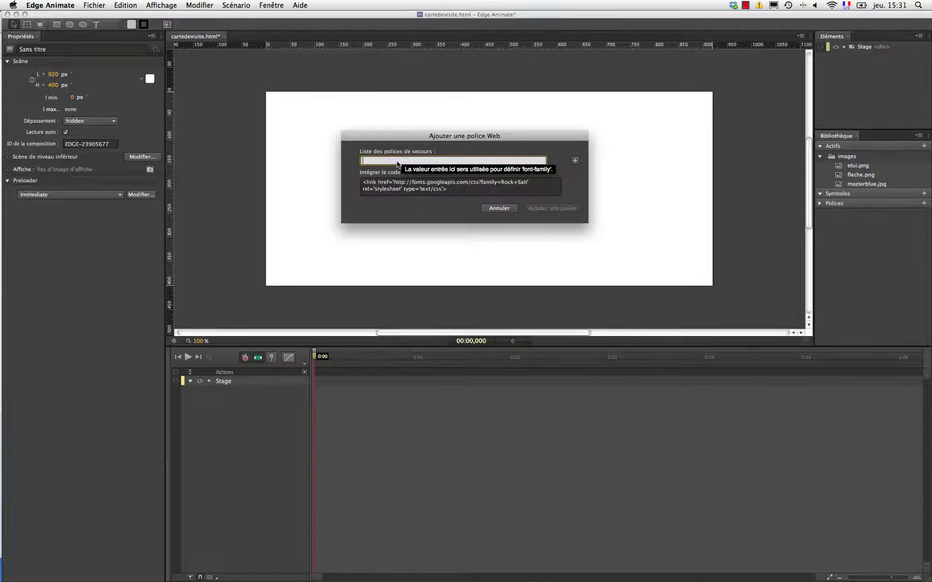
pyautogui.write('Rock')
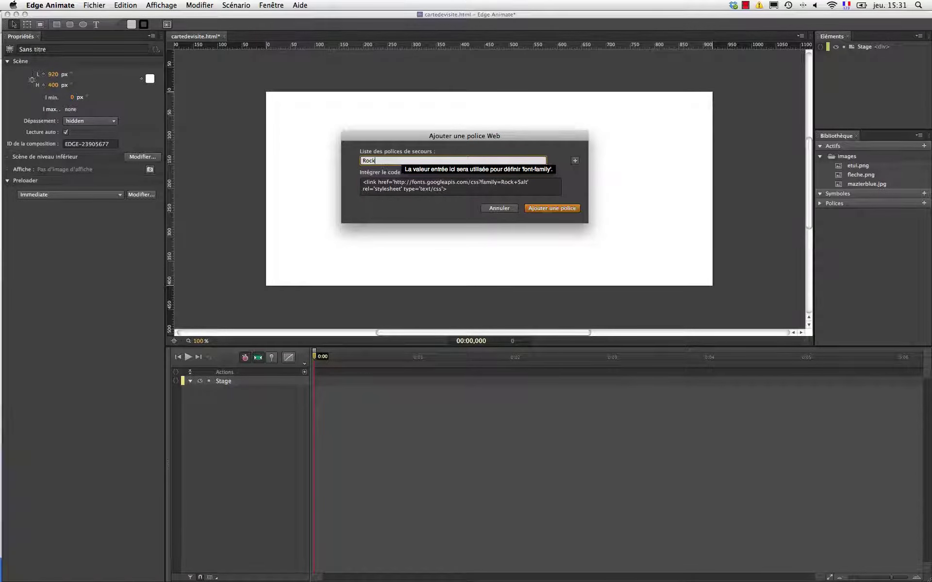
pyautogui.write(' Salt')
# Step: Append Arial, Helvetica and sans-serif as fallbacks for Rock Salt and add the web font
pyautogui.click(575, 161)
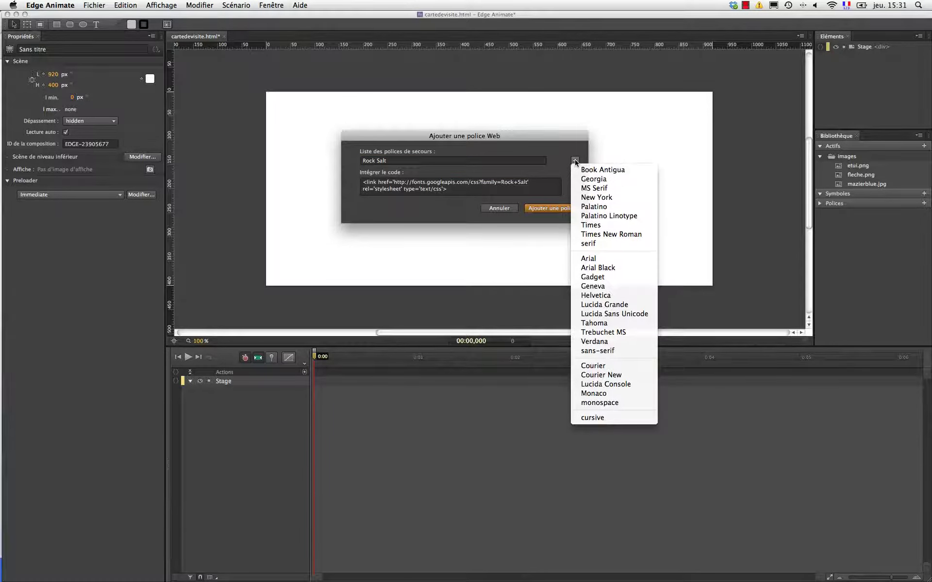
pyautogui.click(604, 258)
pyautogui.click(575, 161)
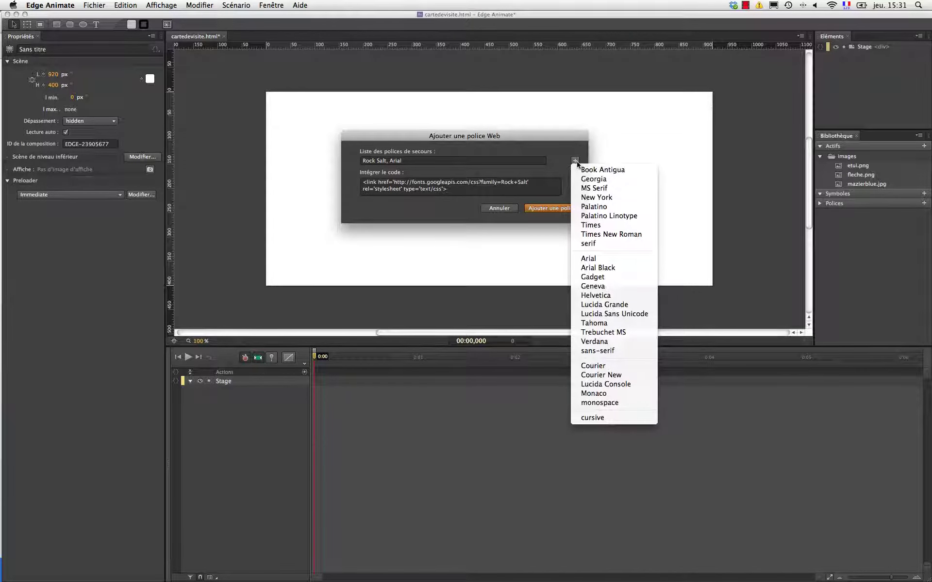
pyautogui.click(596, 295)
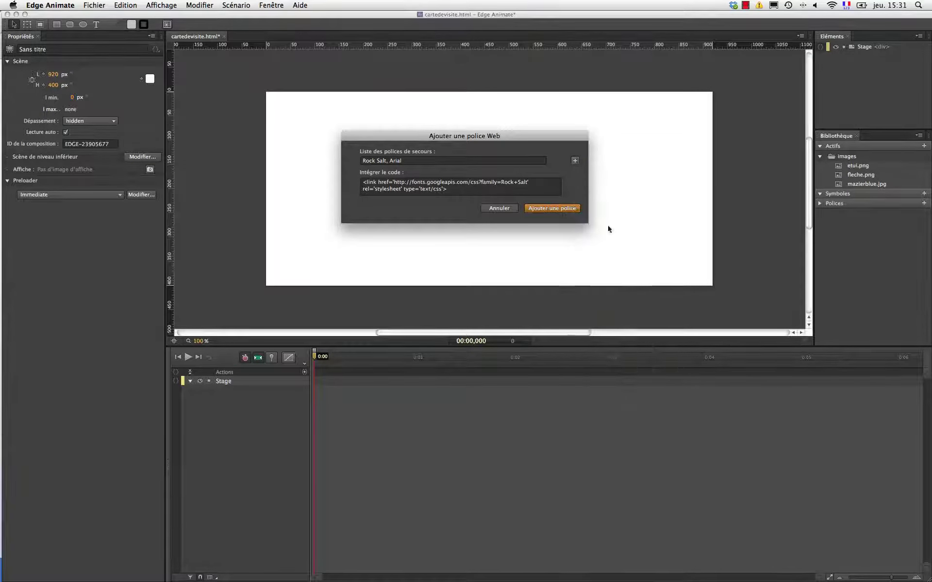
pyautogui.click(575, 160)
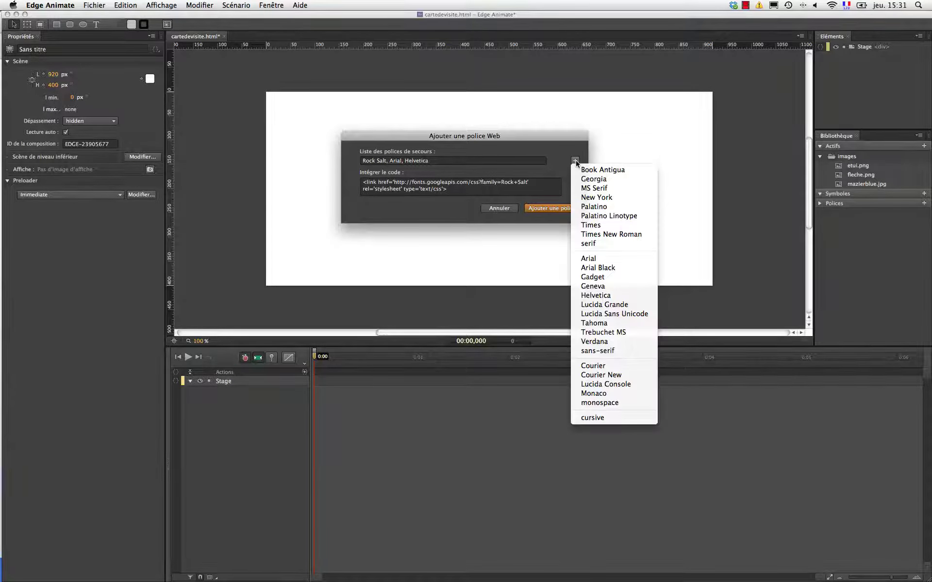
pyautogui.click(615, 351)
pyautogui.click(552, 209)
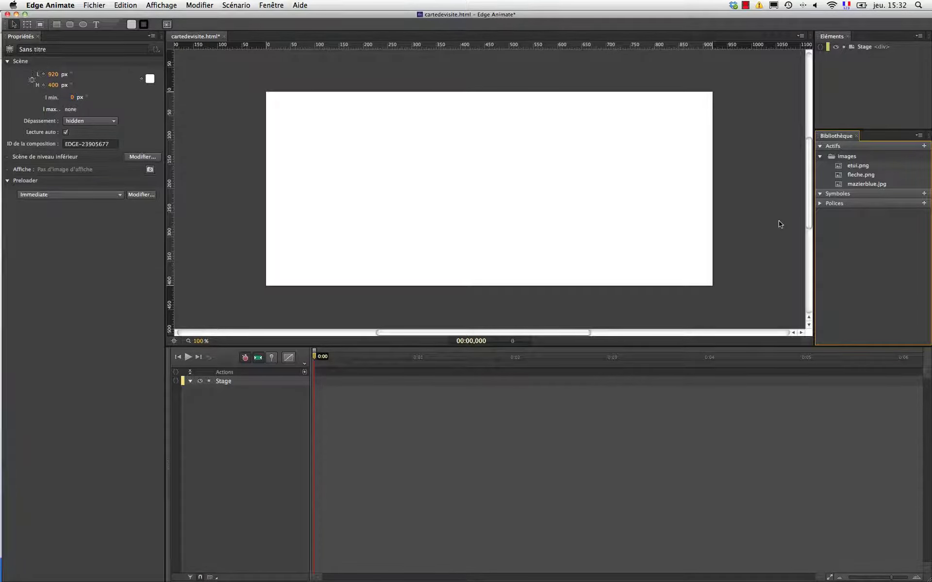
# Step: Place etui.png on the stage and move it near the left edge, at about X 16 px, Y 80 px
pyautogui.moveTo(844, 168); pyautogui.dragTo(356, 154)
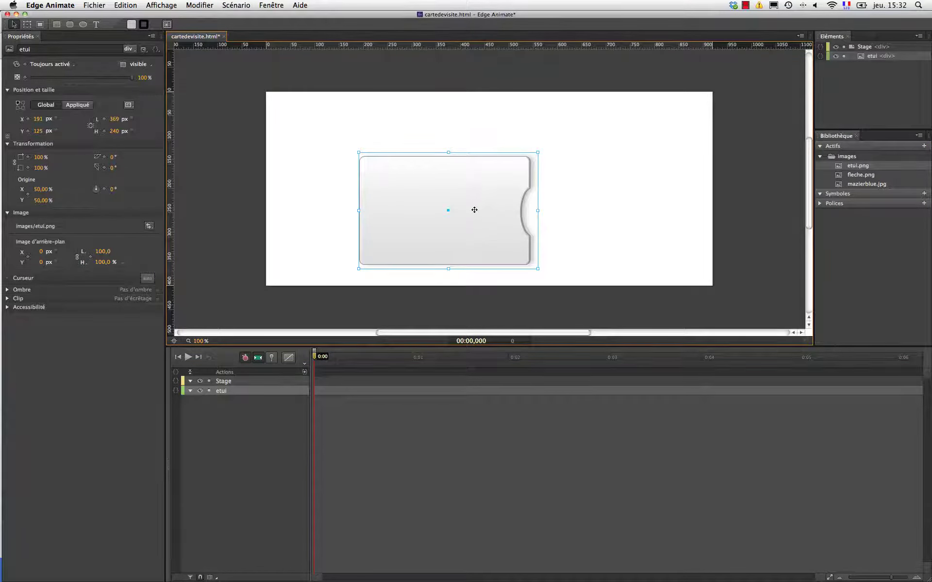
pyautogui.moveTo(474, 209); pyautogui.dragTo(389, 188)
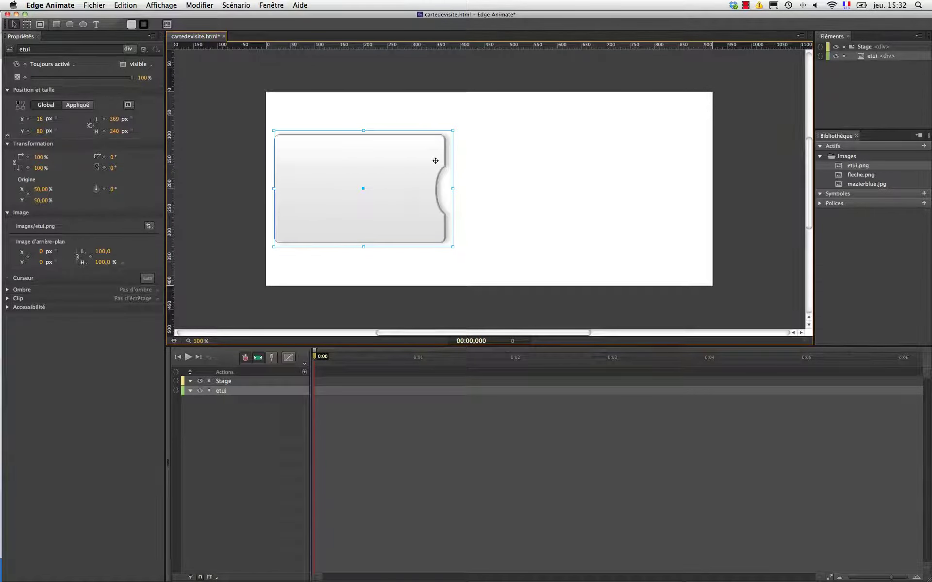
pyautogui.click(484, 233)
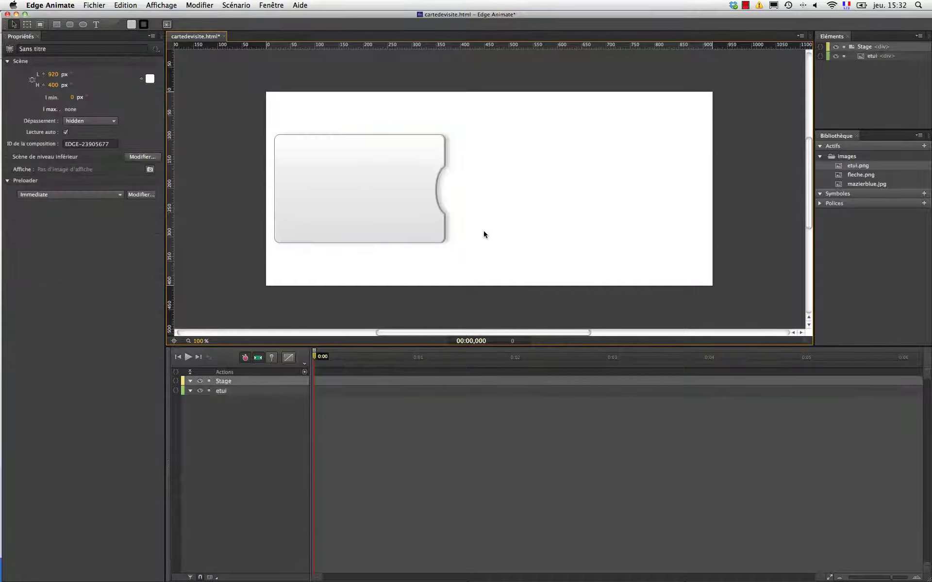
# Step: Draw a rounded rectangle about 337 × 207 px over the etui image, at about X 30 px, Y 96 px
pyautogui.click(69, 27)
pyautogui.moveTo(280, 138); pyautogui.dragTo(444, 238)
pyautogui.press('v')
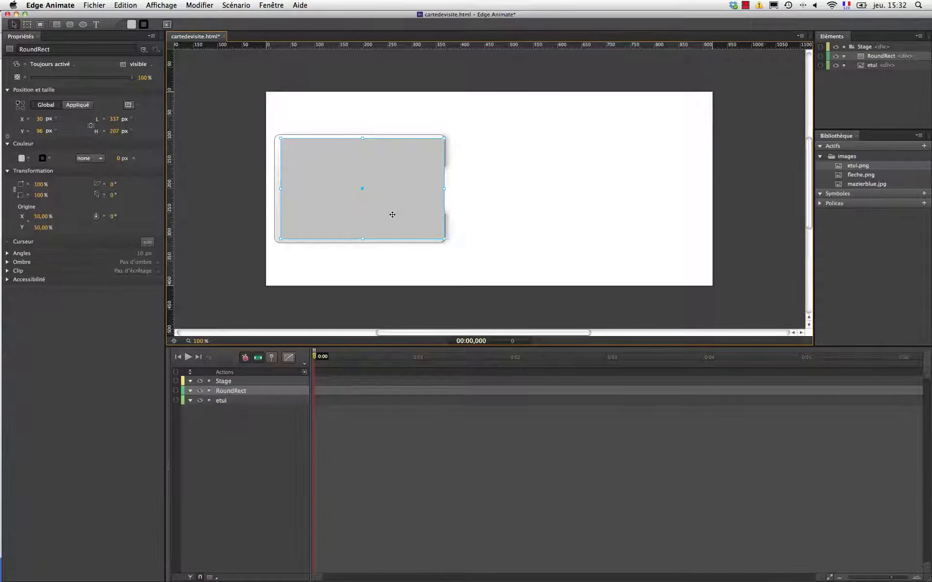
# Step: Shift the rounded rectangle over the etui image to X 27 px and give it the very pale pink fill #f6eeee
pyautogui.moveTo(392, 215); pyautogui.dragTo(391, 215)
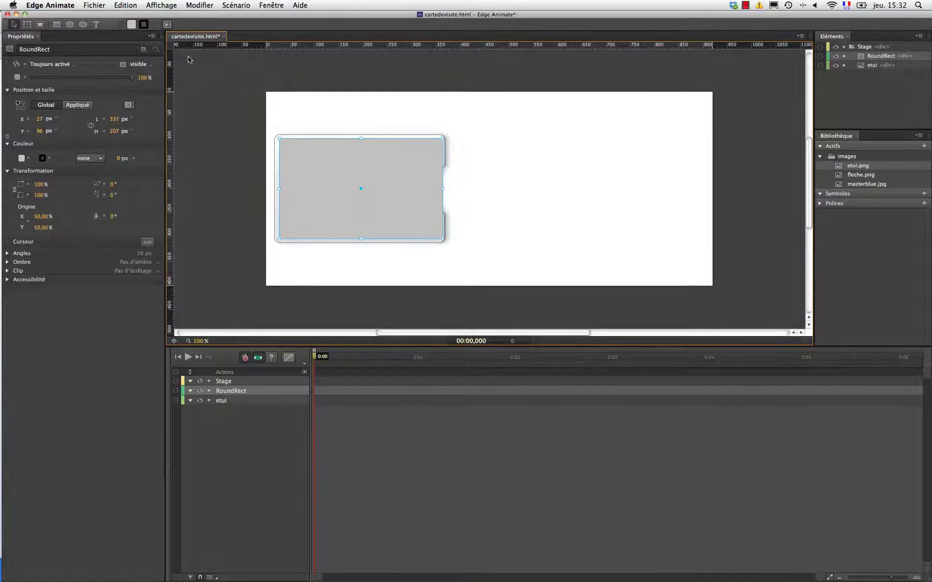
pyautogui.click(135, 25)
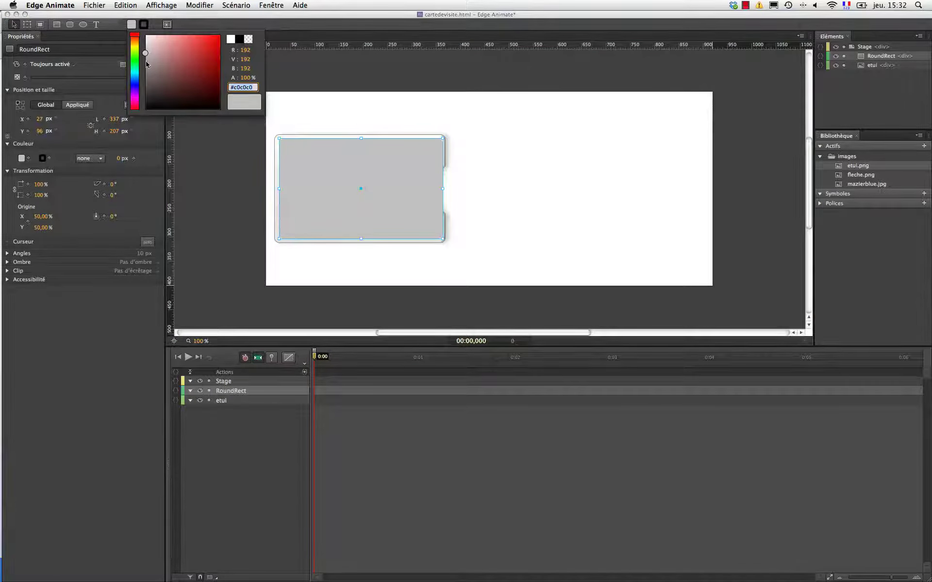
pyautogui.moveTo(146, 54); pyautogui.dragTo(146, 41)
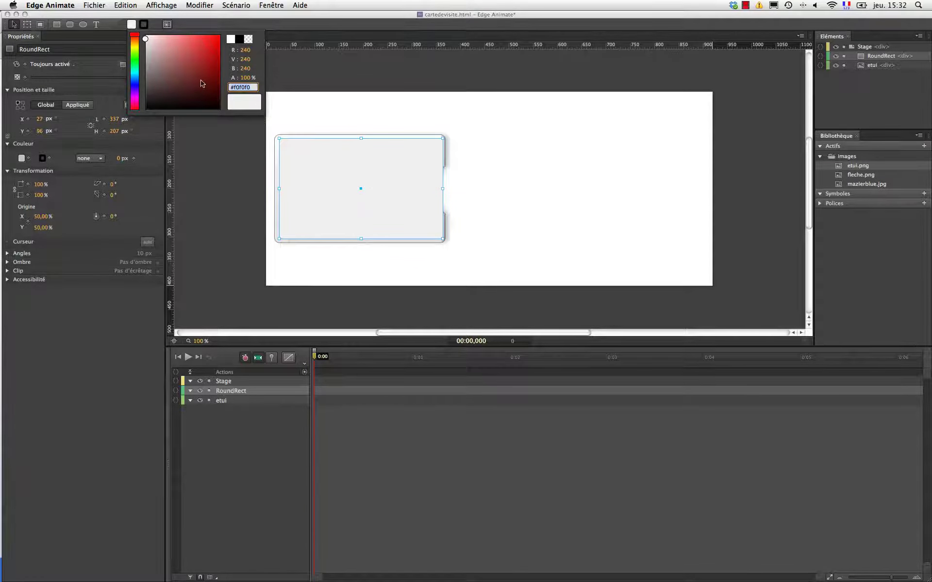
pyautogui.moveTo(145, 40); pyautogui.dragTo(148, 39)
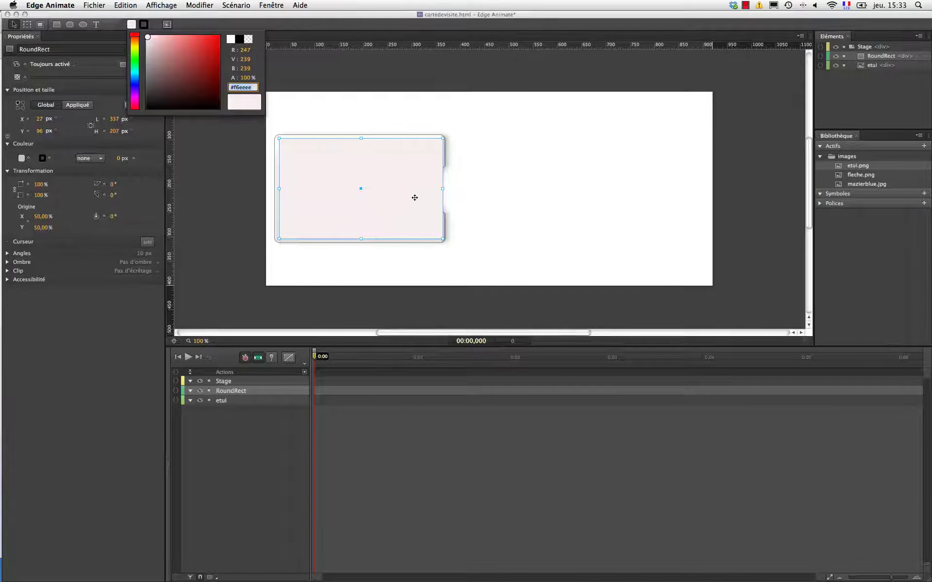
pyautogui.click(104, 101)
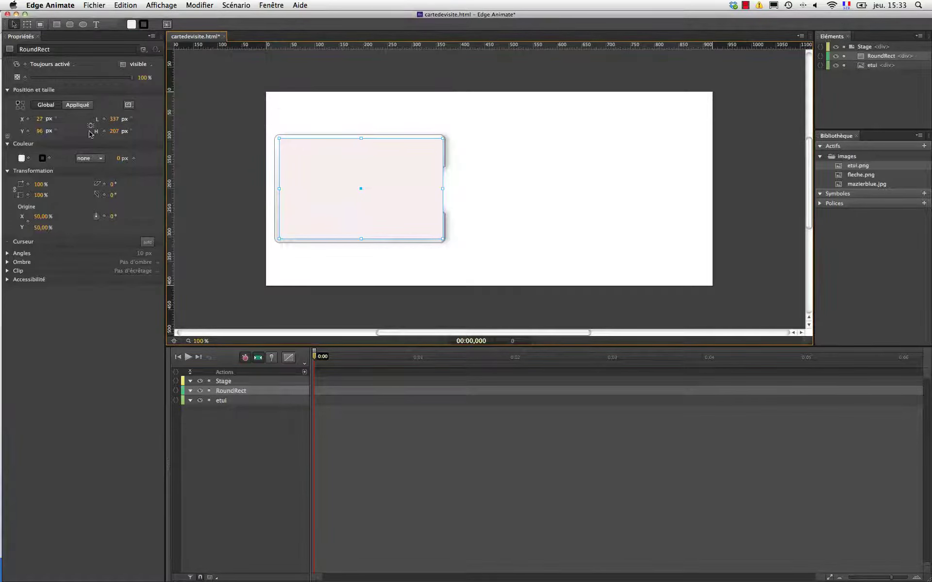
# Step: Give the rounded rectangle a solid 1 px border in dark grey #5f5b5b
pyautogui.click(89, 159)
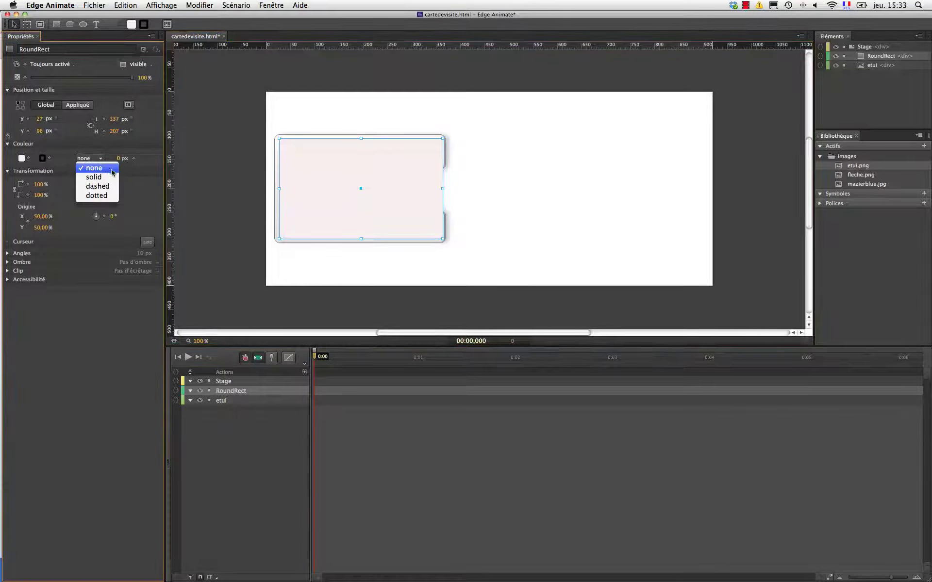
pyautogui.click(94, 176)
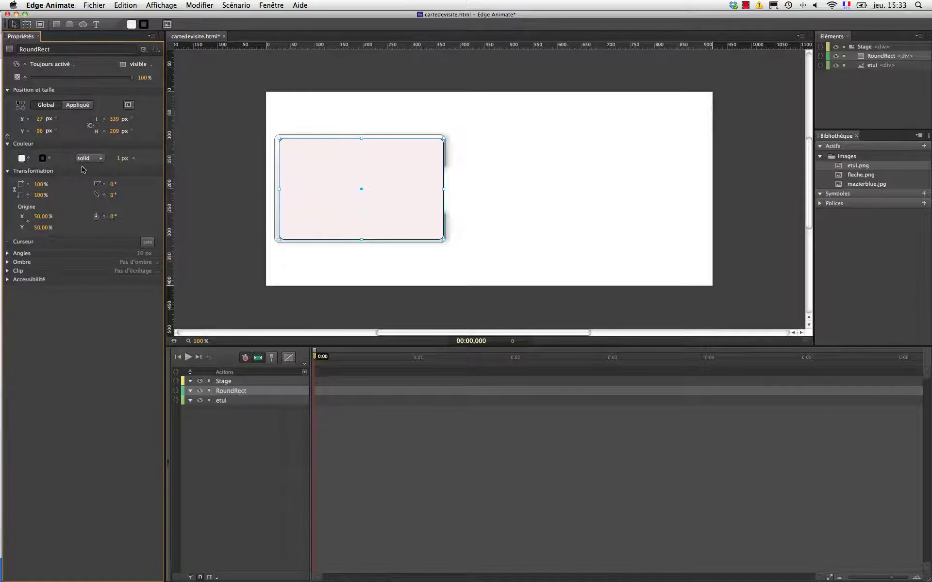
pyautogui.click(43, 160)
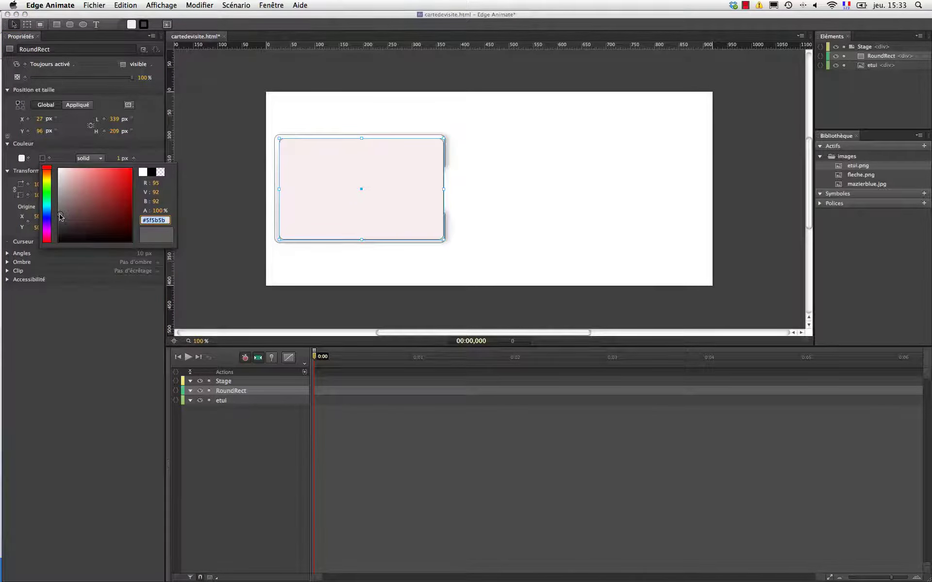
pyautogui.press('Return')
pyautogui.click(505, 222)
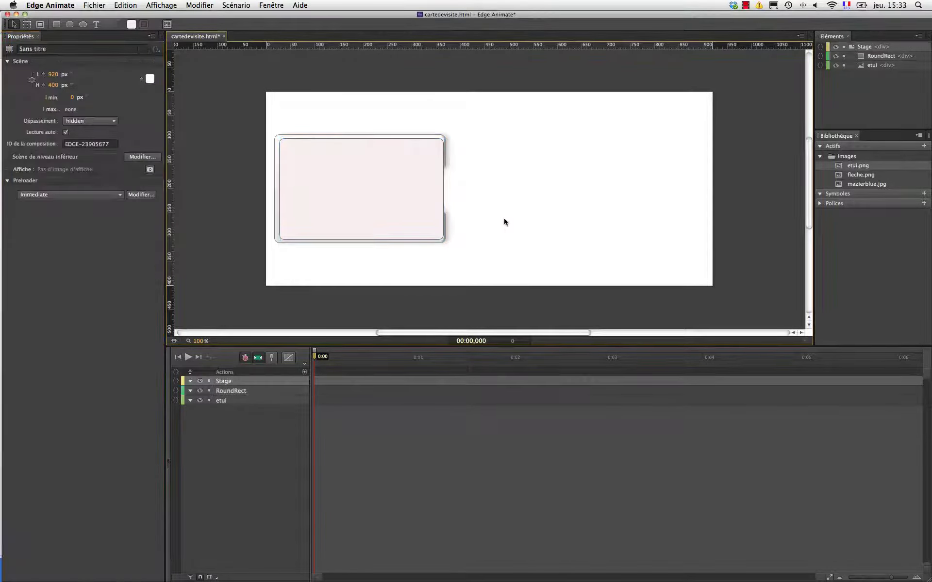
# Step: Reposition the rounded rectangle inside the etui outline at X 24 px, Y 95 px
pyautogui.moveTo(368, 191); pyautogui.dragTo(364, 187)
pyautogui.press('Right')
pyautogui.press('Right')
pyautogui.press('Right')
pyautogui.press('Right')
pyautogui.press('Right')
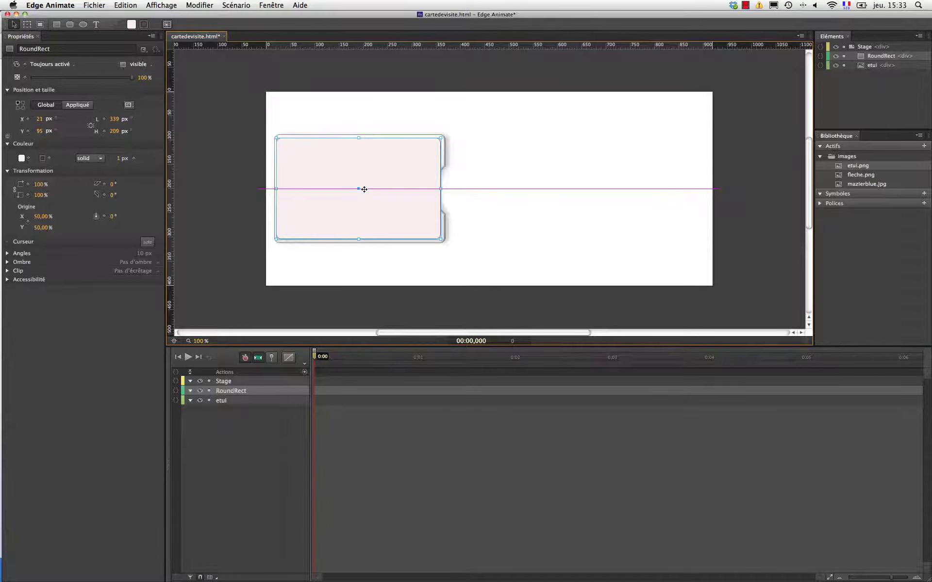
pyautogui.press('Right')
pyautogui.press('Right')
pyautogui.press('Right')
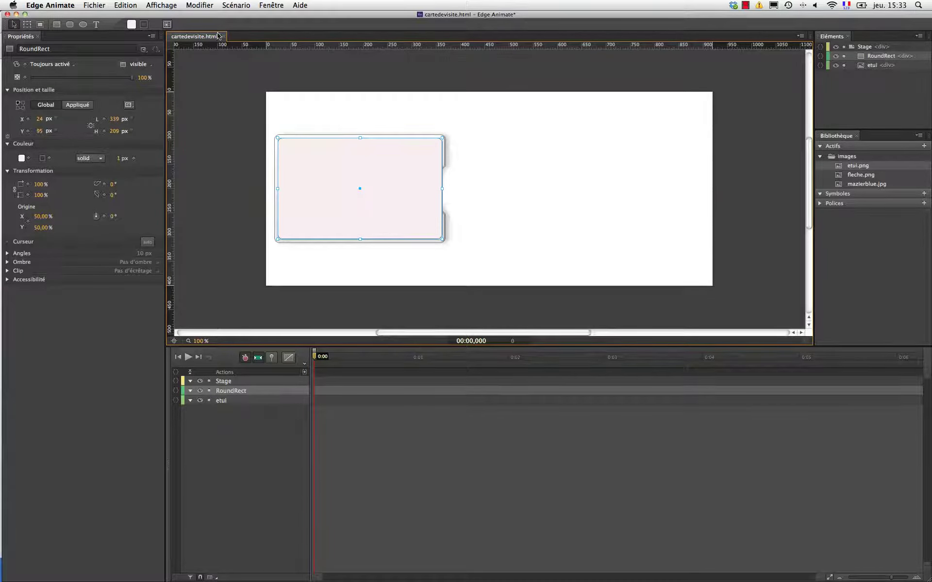
# Step: Send the rounded rectangle to the back so it sits behind the etui image
pyautogui.click(205, 6)
pyautogui.moveTo(205, 18)
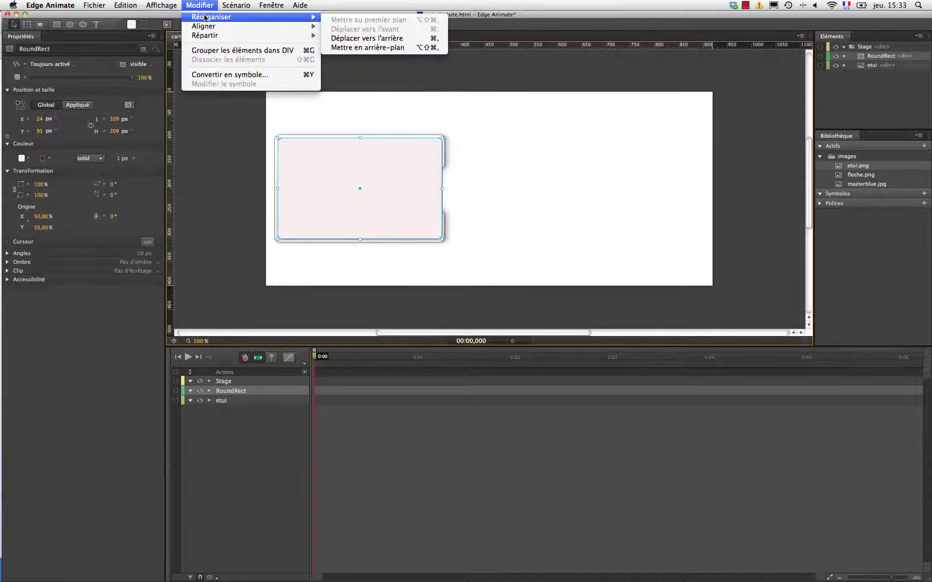
pyautogui.click(424, 48)
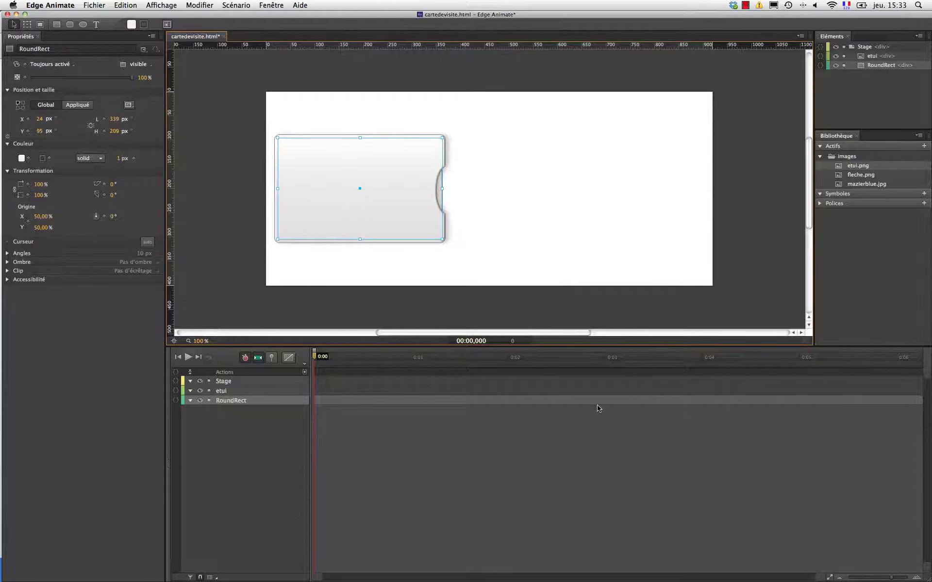
# Step: Convert the rounded rectangle into a symbol named carte, keeping timeline autoplay on
pyautogui.rightClick(255, 405)
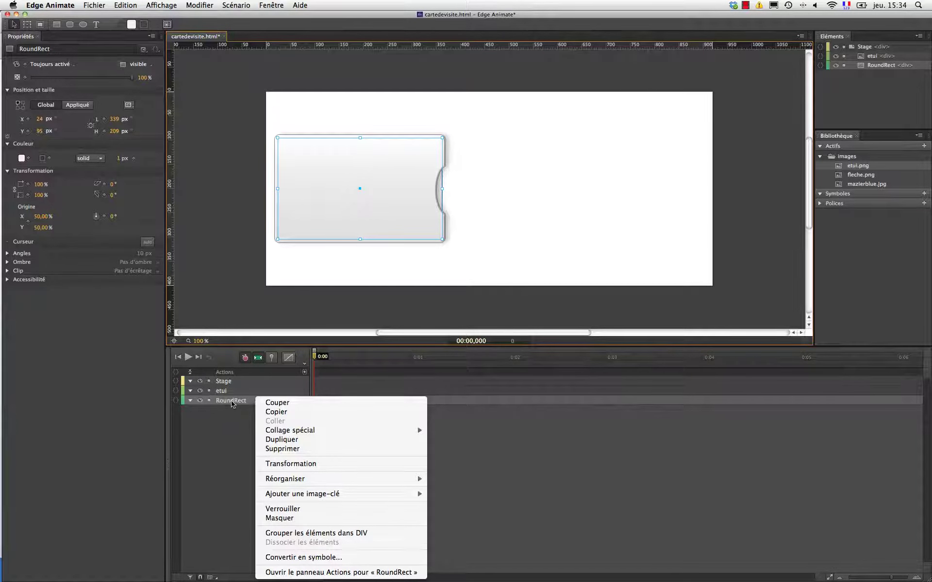
pyautogui.click(350, 559)
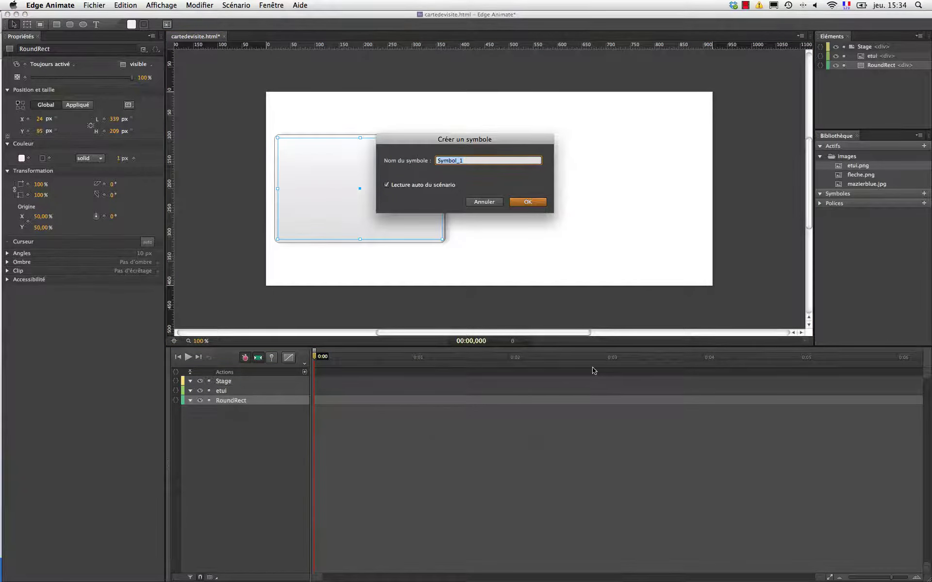
pyautogui.write('carte')
pyautogui.click(534, 202)
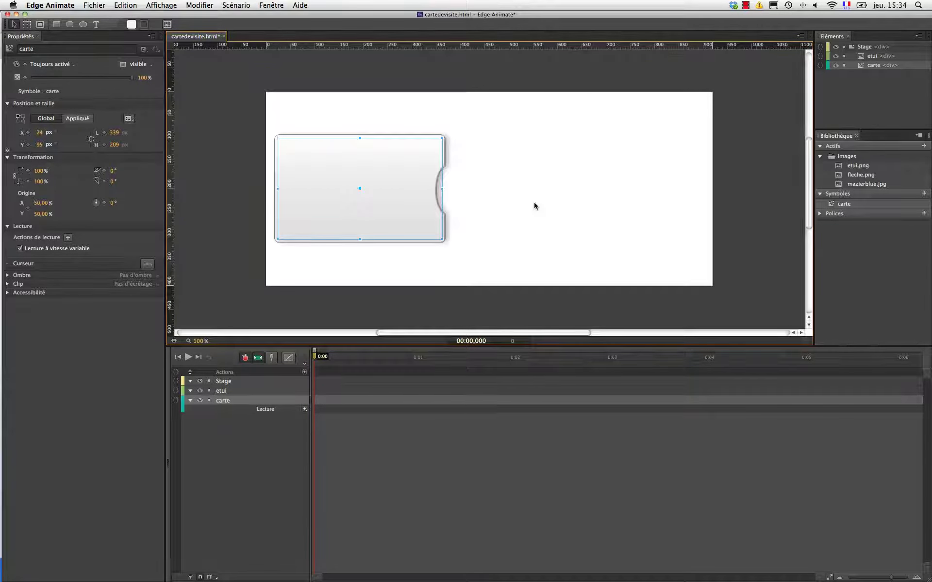
# Step: Open the carte symbol for editing and widen its stage to 732 px with the width and height unlinked
pyautogui.rightClick(282, 403)
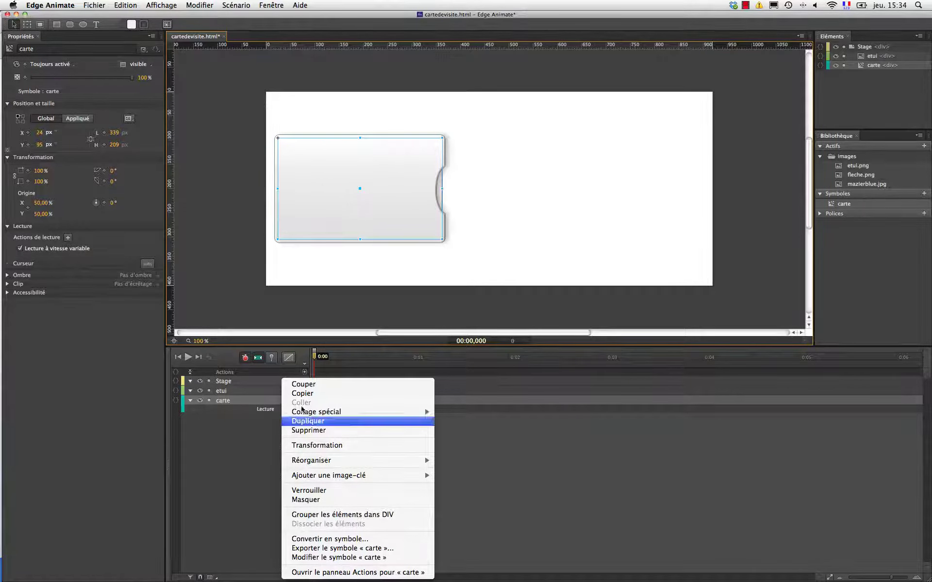
pyautogui.click(398, 558)
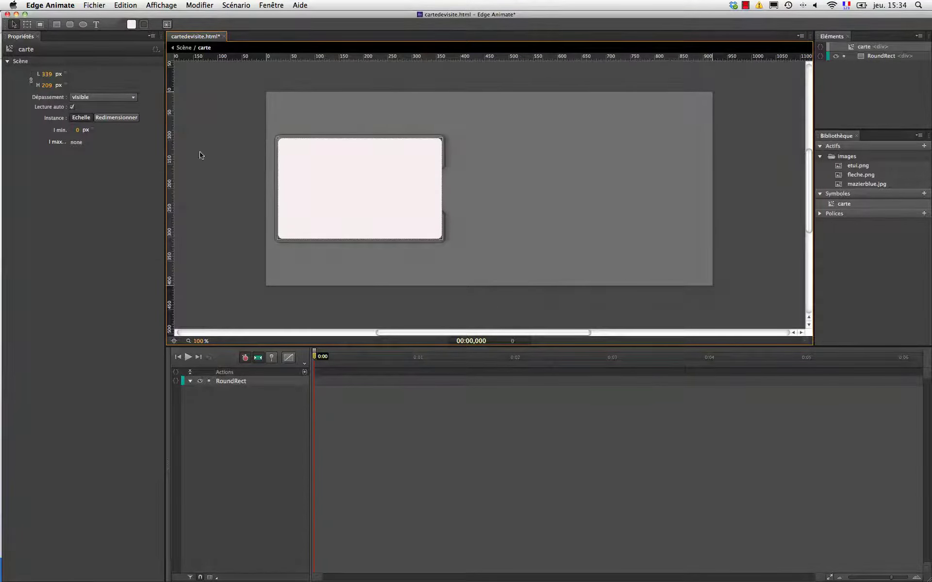
pyautogui.moveTo(46, 77); pyautogui.dragTo(71, 77)
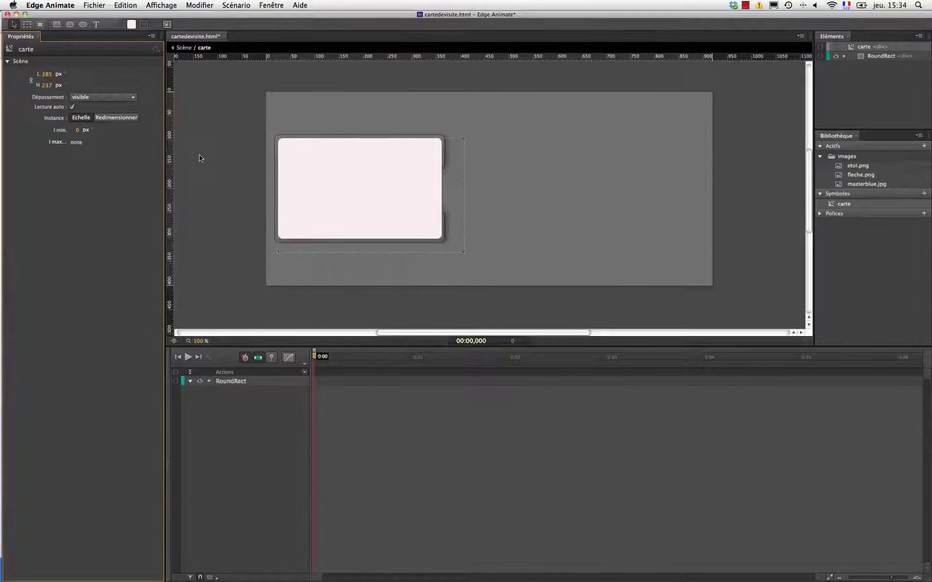
pyautogui.moveTo(199, 158); pyautogui.dragTo(252, 175)
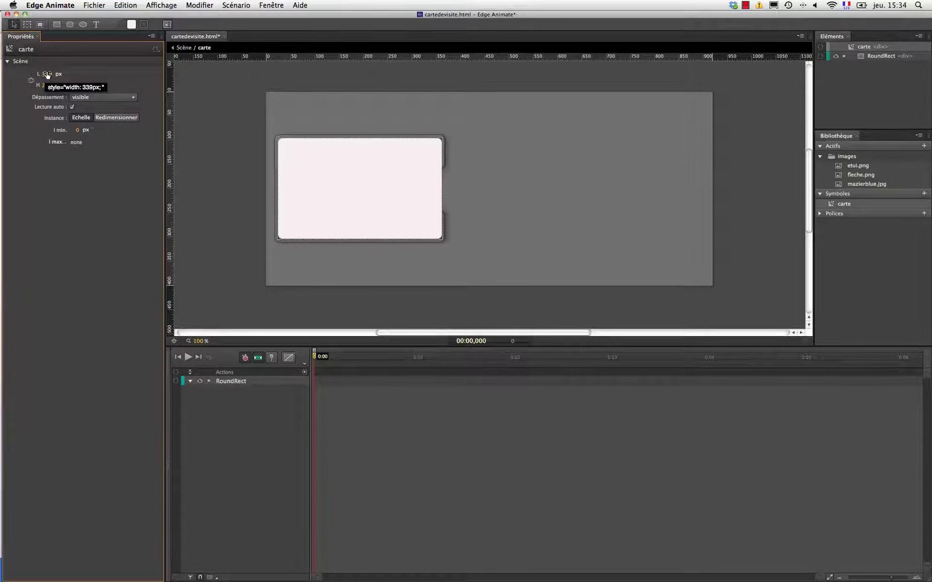
pyautogui.moveTo(47, 74); pyautogui.dragTo(178, 78)
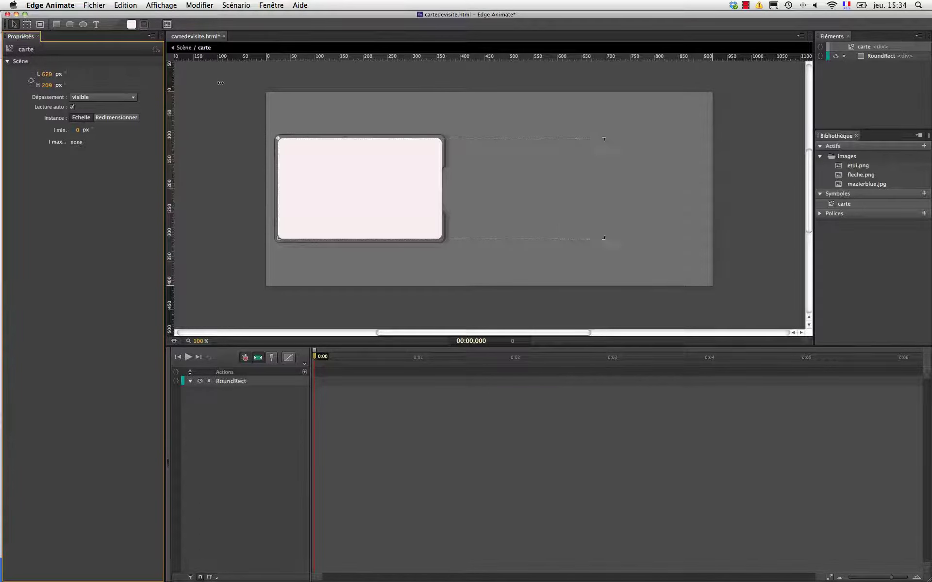
pyautogui.moveTo(237, 84); pyautogui.dragTo(255, 87)
# Step: Keyframe the card's X position at 0 s, and slide the card right to X 93 px at 1 s
pyautogui.click(392, 212)
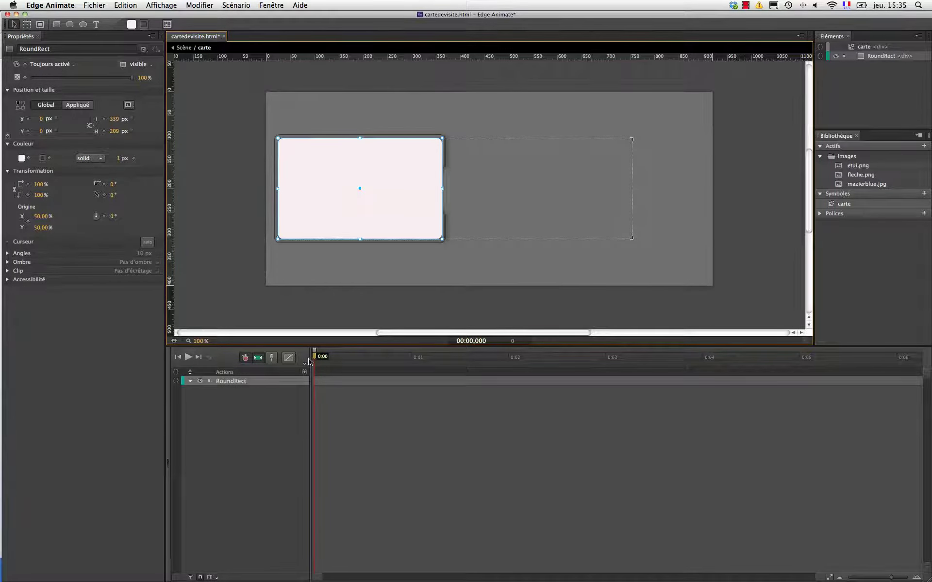
pyautogui.click(28, 119)
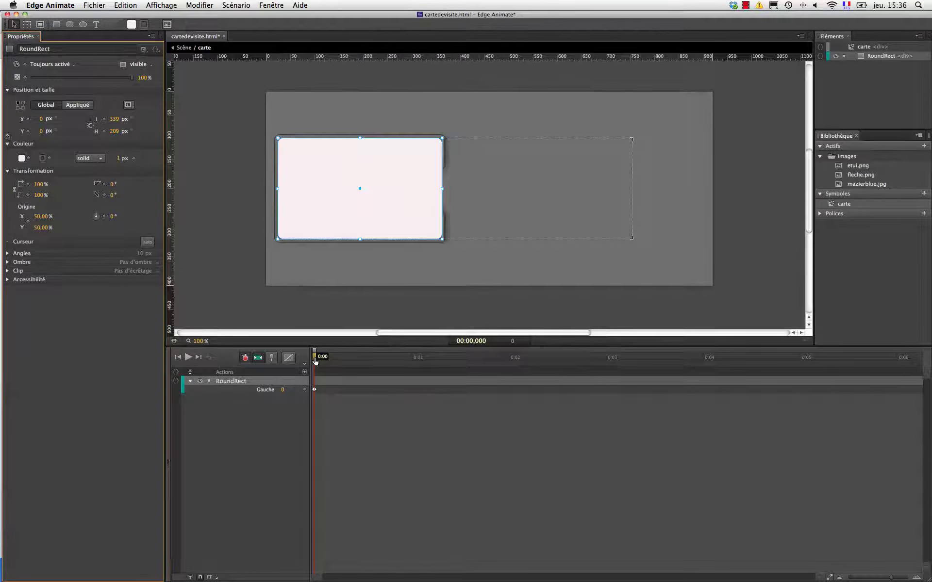
pyautogui.moveTo(316, 358); pyautogui.dragTo(411, 364)
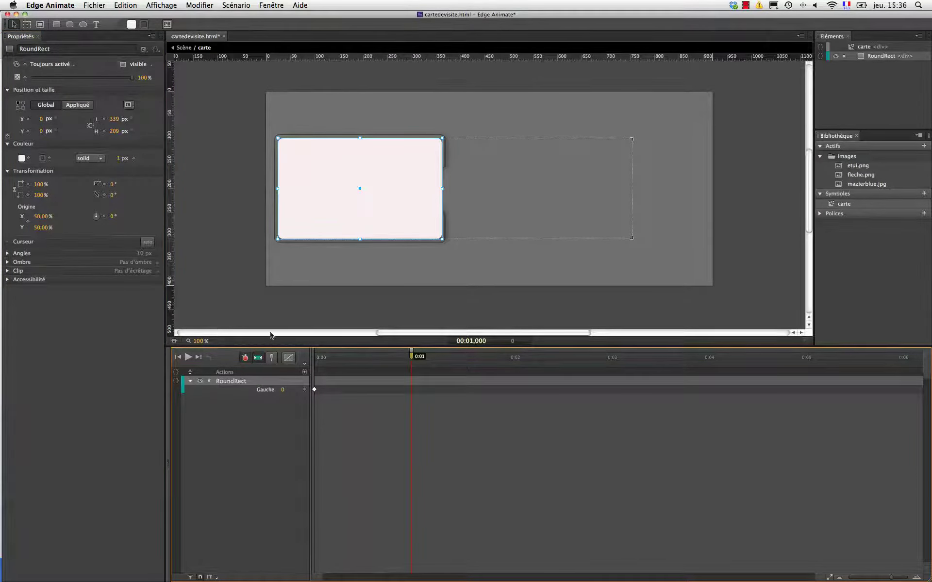
pyautogui.moveTo(360, 188); pyautogui.dragTo(405, 188)
pyautogui.moveTo(412, 359)
pyautogui.mouseDown()
pyautogui.moveTo(315, 362)
pyautogui.moveTo(411, 363)
pyautogui.mouseUp()
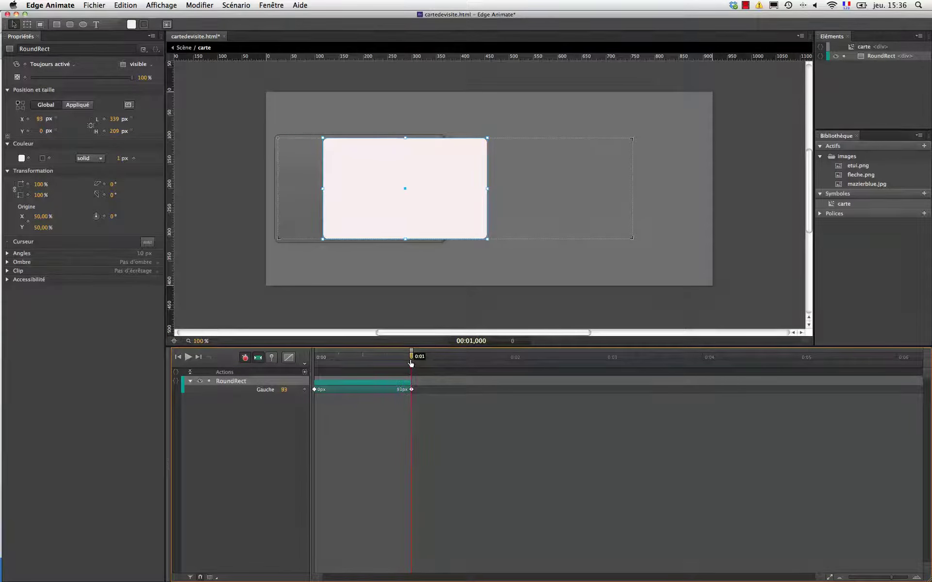
# Step: Copy the card's slide transition and paste it inverted from 1 s to 2 s
pyautogui.click(369, 382)
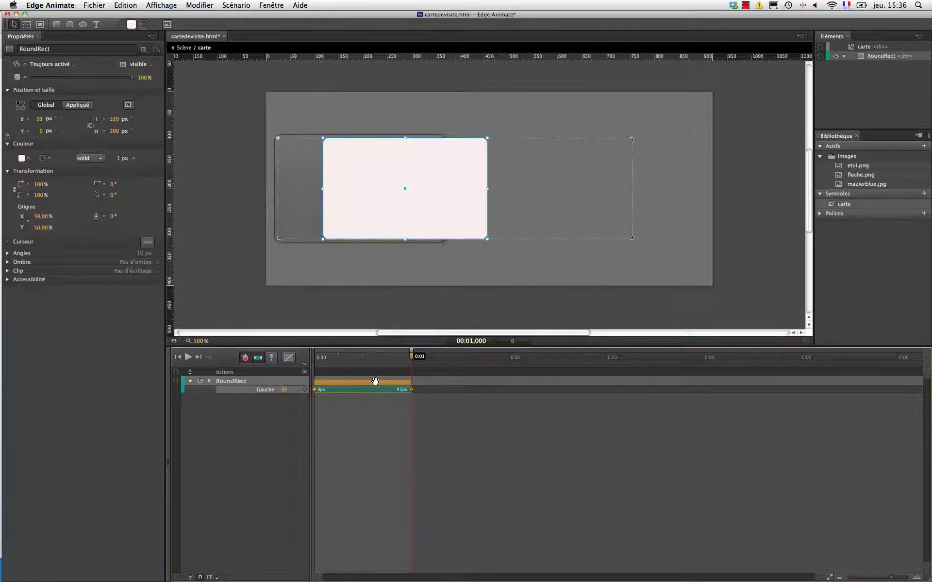
pyautogui.press('super+c')
pyautogui.press('super+alt+v')
# Step: Preview the card's slide animation in the browser and return to Edge Animate
pyautogui.click(94, 5)
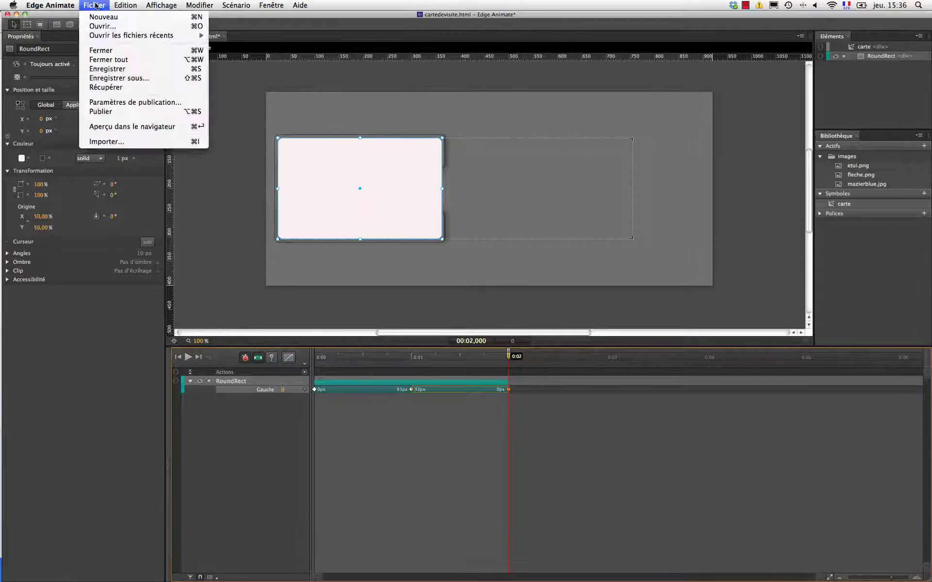
pyautogui.click(126, 126)
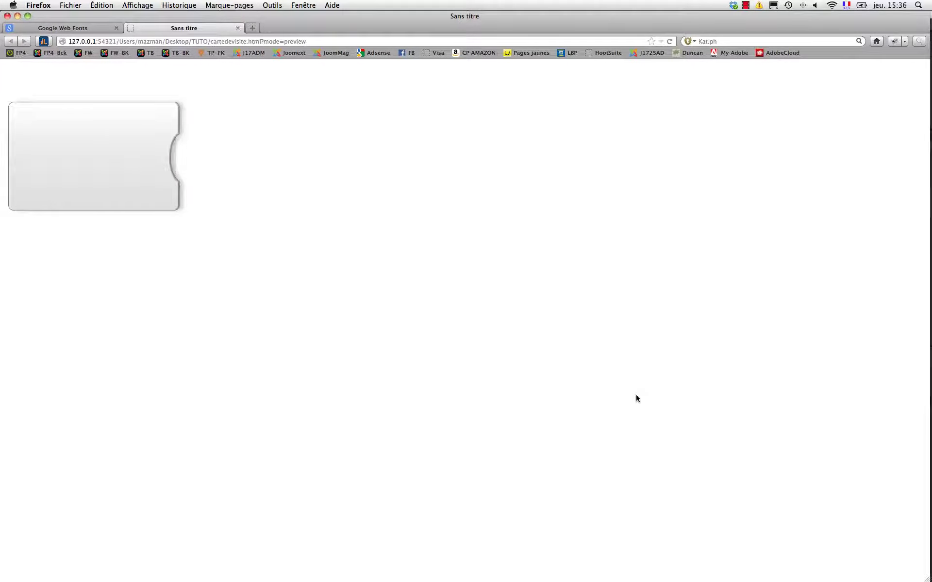
pyautogui.press('super+Tab')
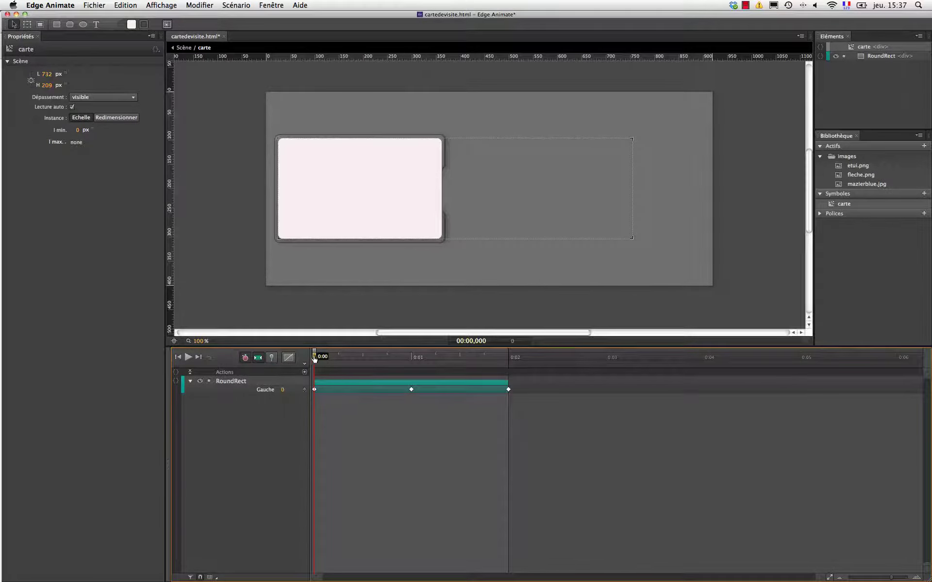
# Step: Add a timeline trigger at 2 s in the carte symbol that runs sym.play(0) to loop the animation
pyautogui.moveTo(315, 358); pyautogui.dragTo(507, 365)
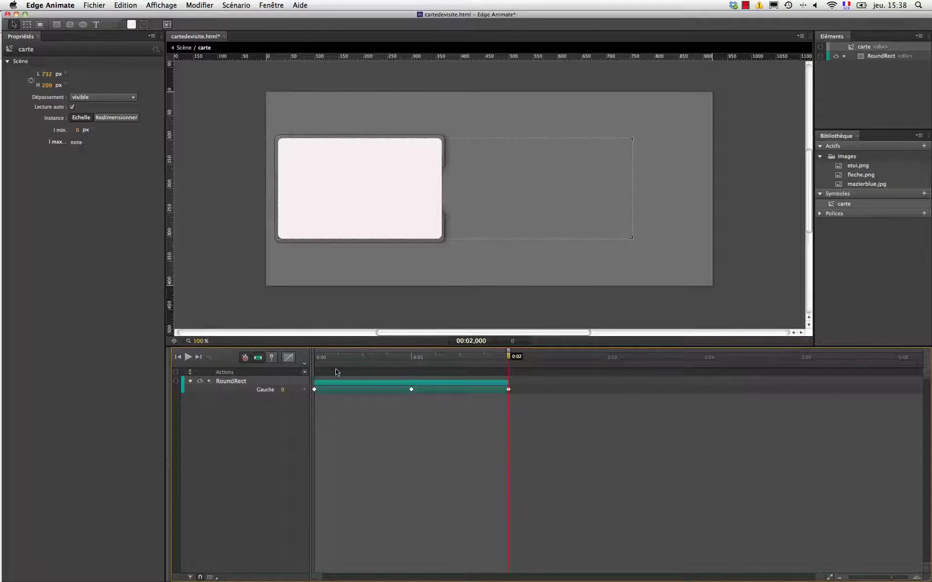
pyautogui.click(305, 373)
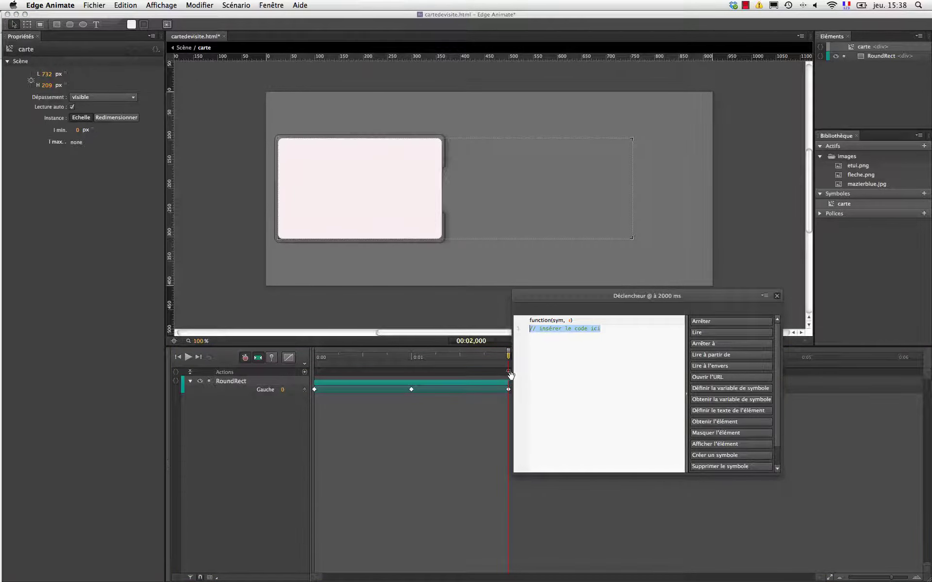
pyautogui.click(706, 334)
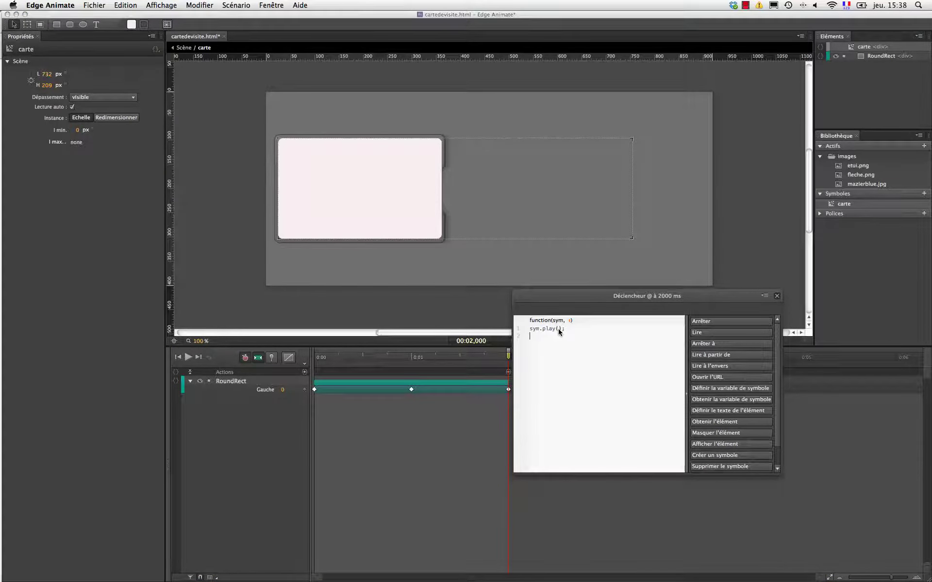
pyautogui.write('0')
pyautogui.click(777, 297)
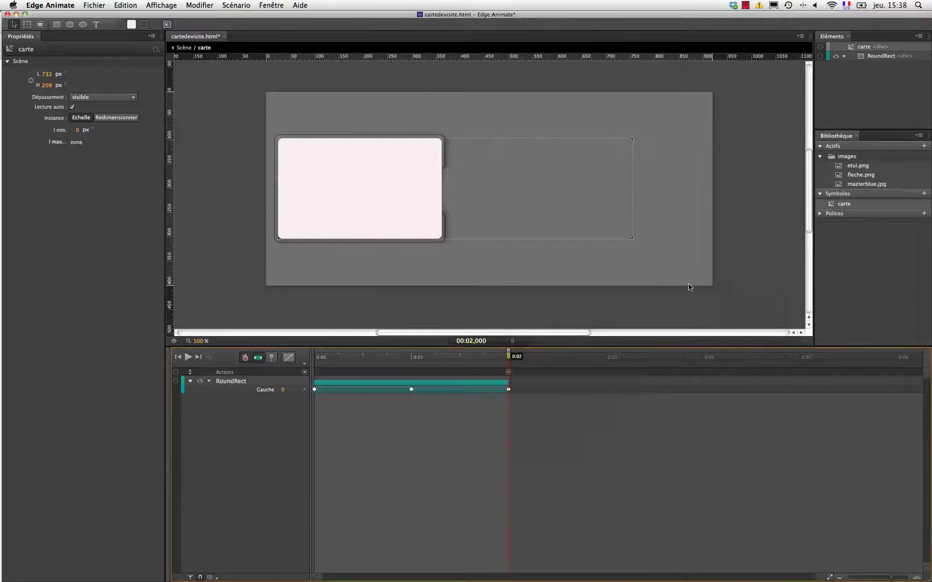
# Step: Preview the composition in the browser again to check the looping card animation
pyautogui.click(94, 5)
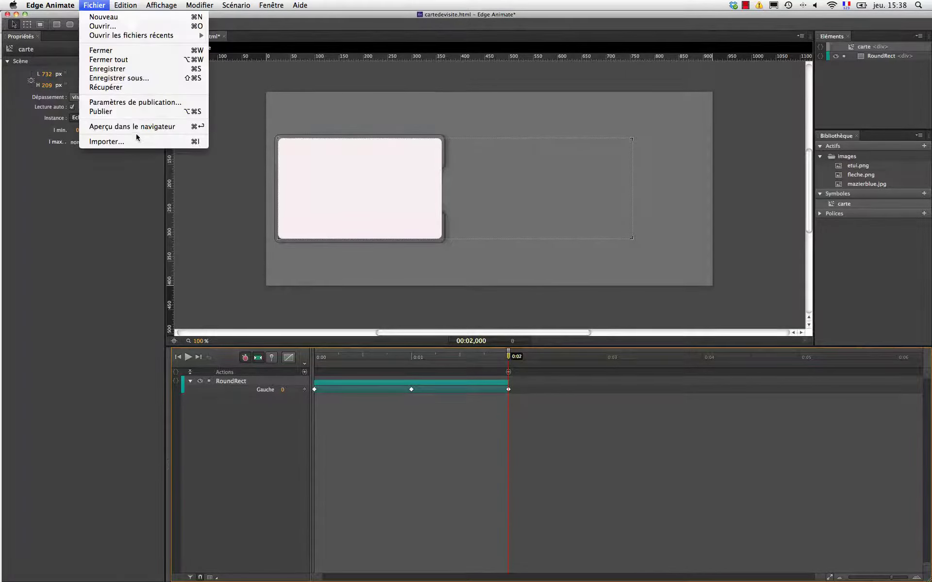
pyautogui.click(134, 127)
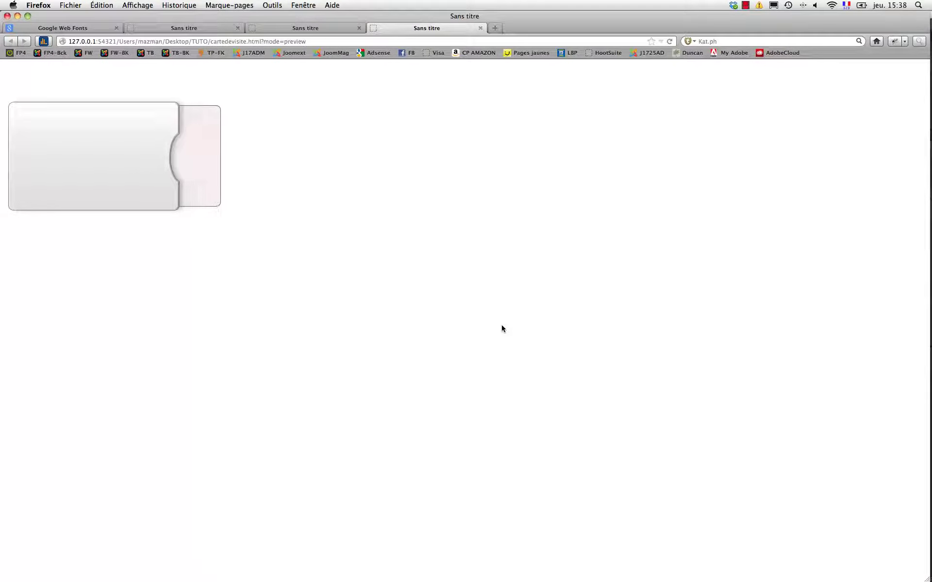
# Step: Return to Edge Animate and add a text box about 296 × 175 px over the sleeve reading "Une carte de visite en HTML 5"
pyautogui.press('super+Tab')
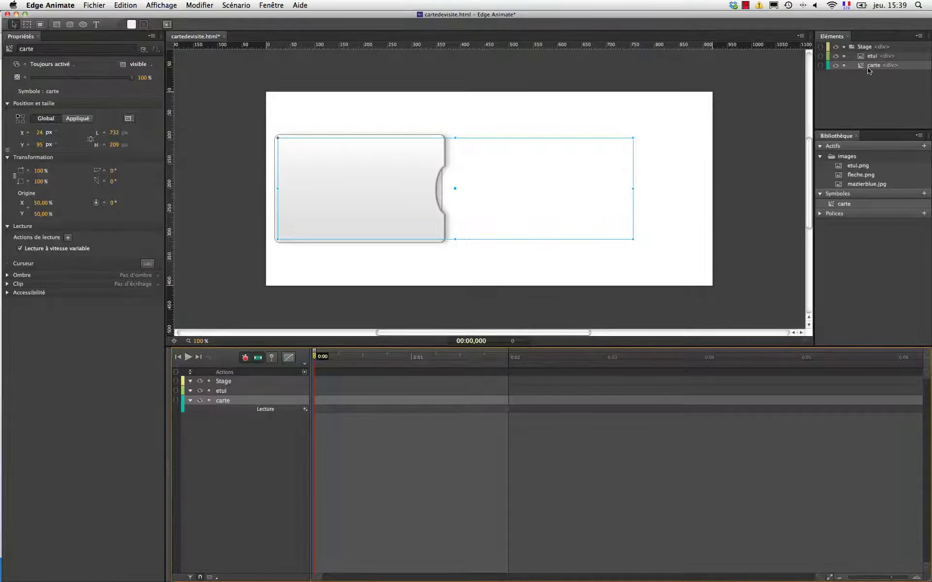
pyautogui.moveTo(365, 214); pyautogui.dragTo(422, 229)
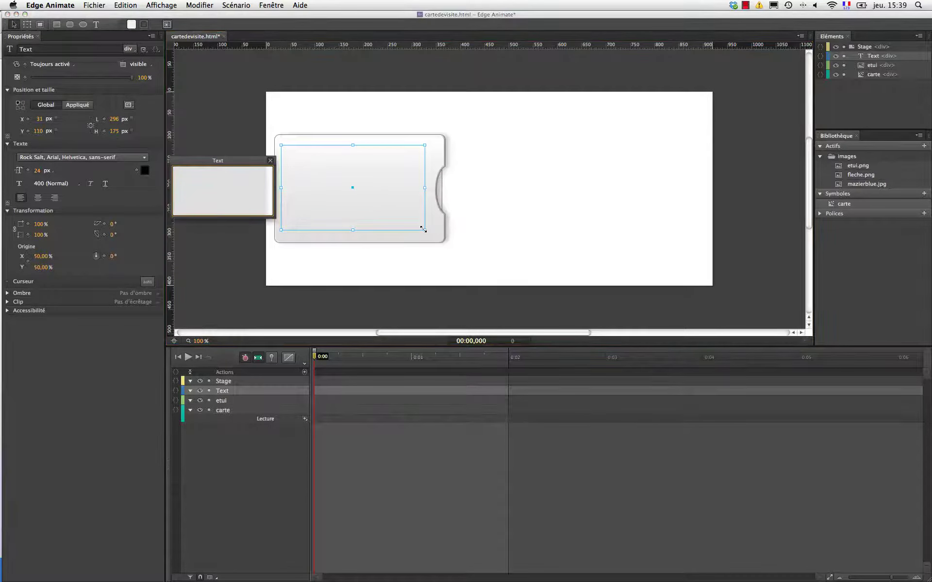
pyautogui.write('un')
pyautogui.press('BackSpace')
pyautogui.press('BackSpace')
pyautogui.write('Une carte de visite en HTML')
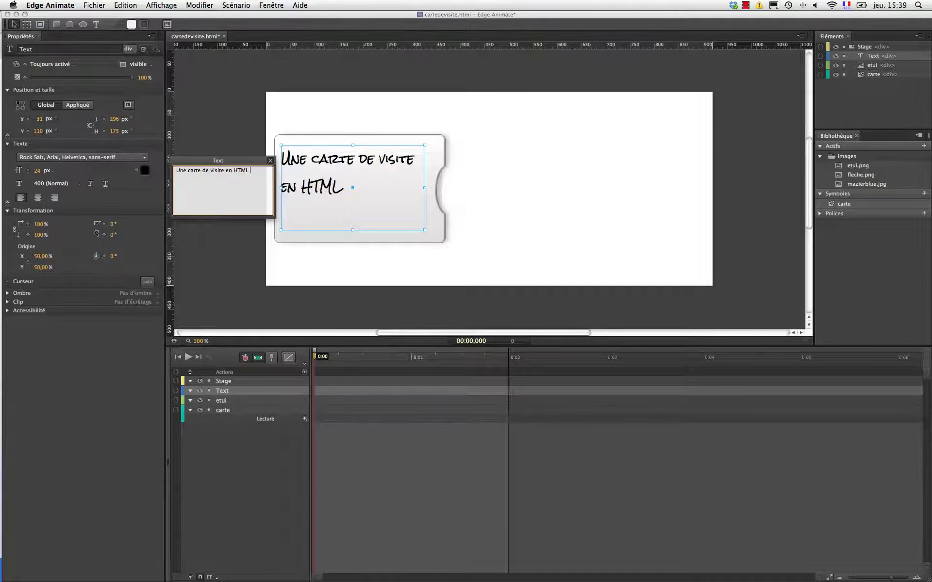
pyautogui.write(' 5')
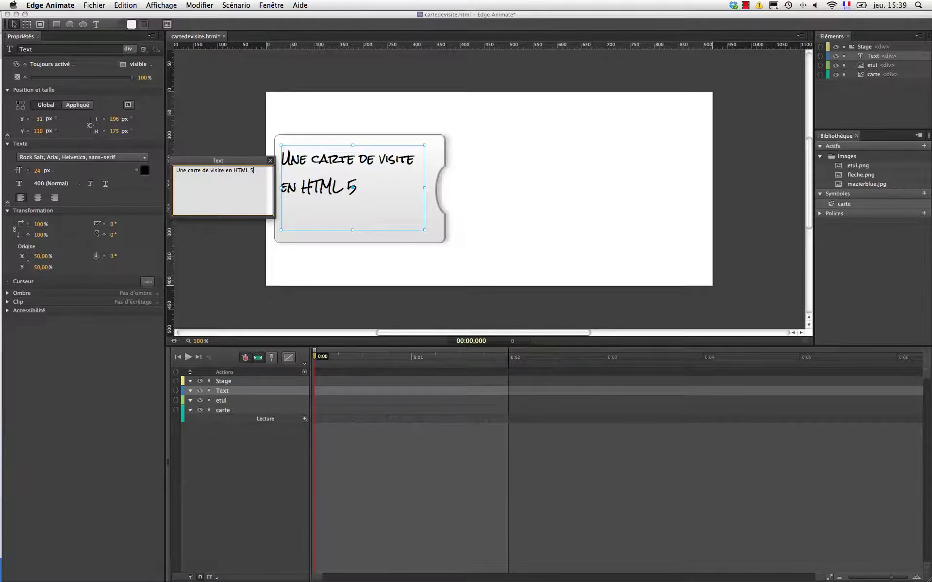
# Step: Centre the sleeve text, set its font size to 30 px, and deselect it
pyautogui.click(38, 198)
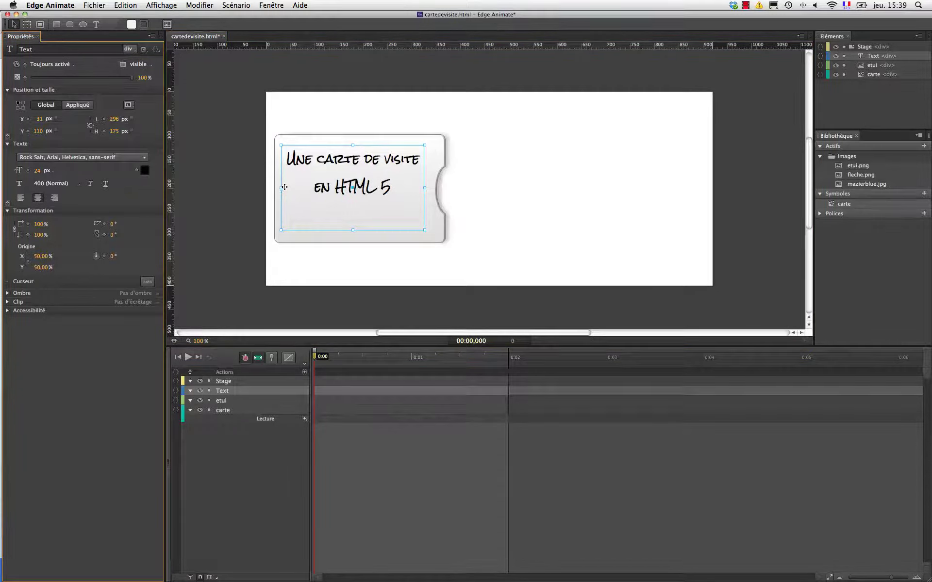
pyautogui.click(116, 160)
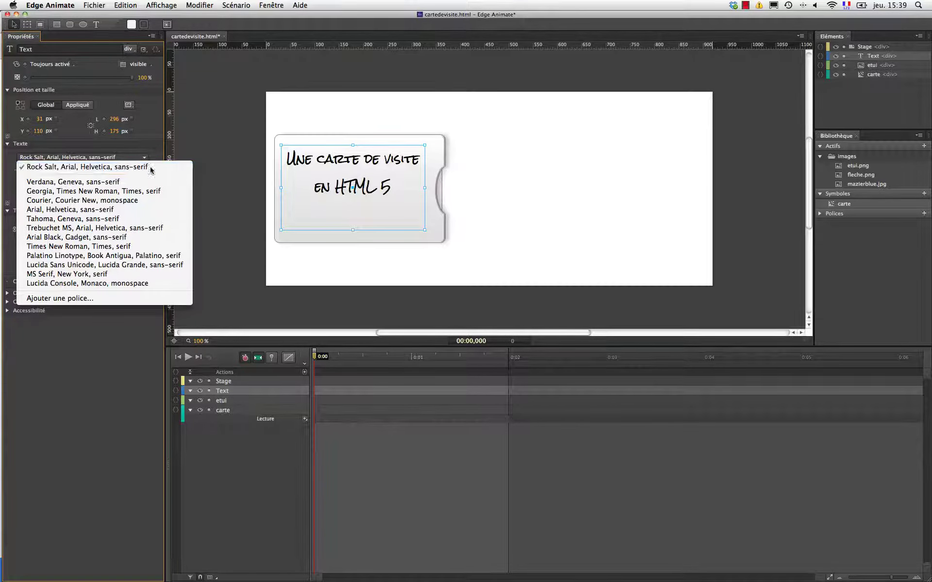
pyautogui.click(61, 126)
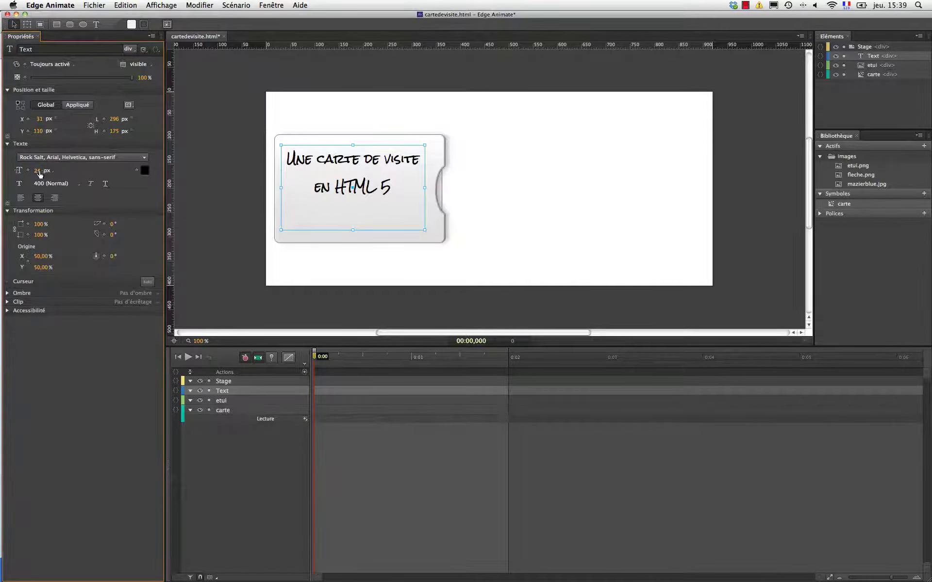
pyautogui.moveTo(36, 170); pyautogui.dragTo(71, 173)
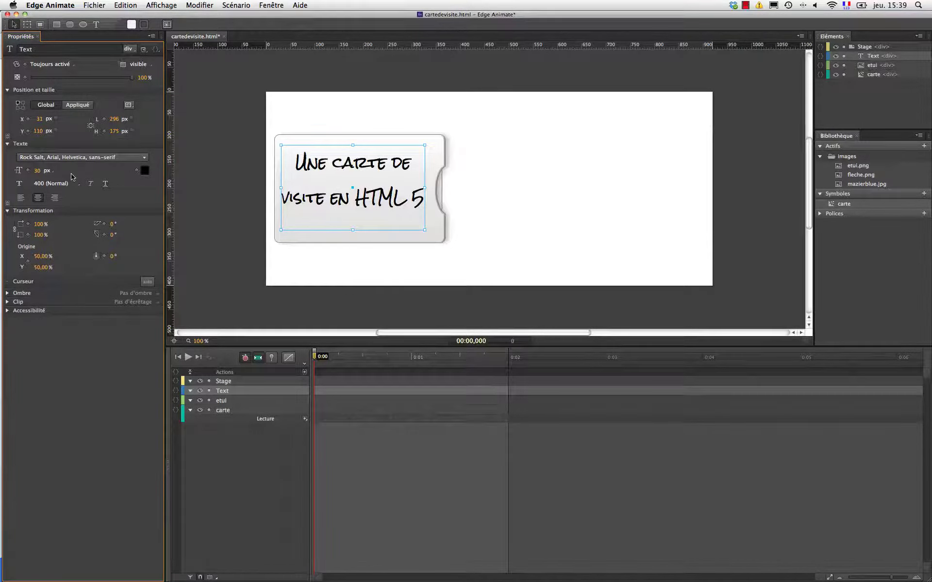
pyautogui.click(354, 254)
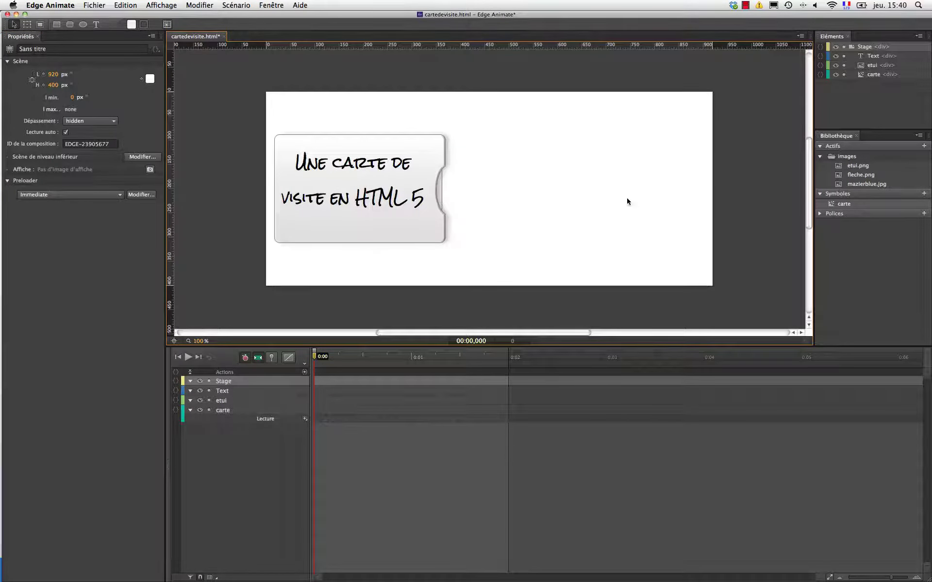
# Step: Place fleche.png on the stage with its arrowhead beside the sleeve's notch, at about X 375, Y -15 px
pyautogui.moveTo(839, 175); pyautogui.dragTo(500, 164)
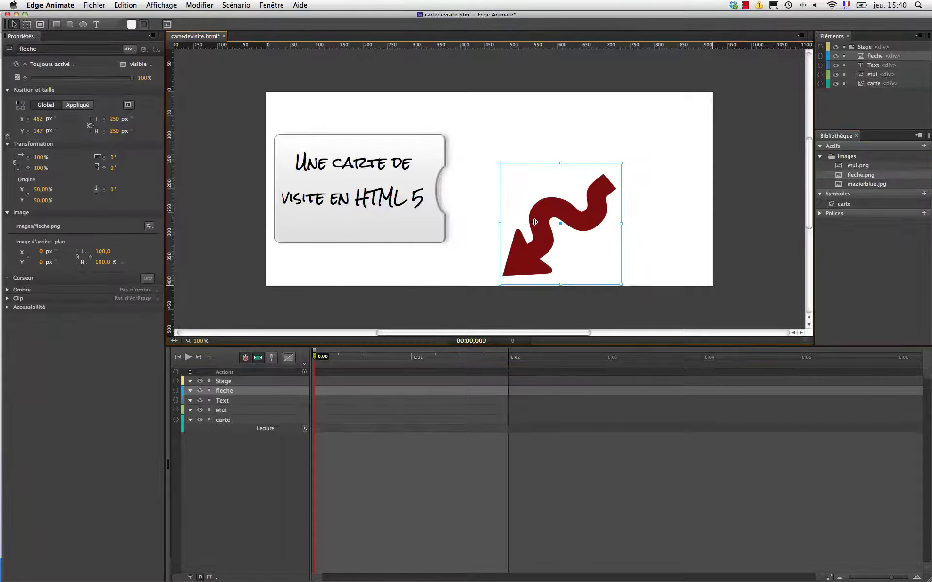
pyautogui.moveTo(534, 222); pyautogui.dragTo(494, 146)
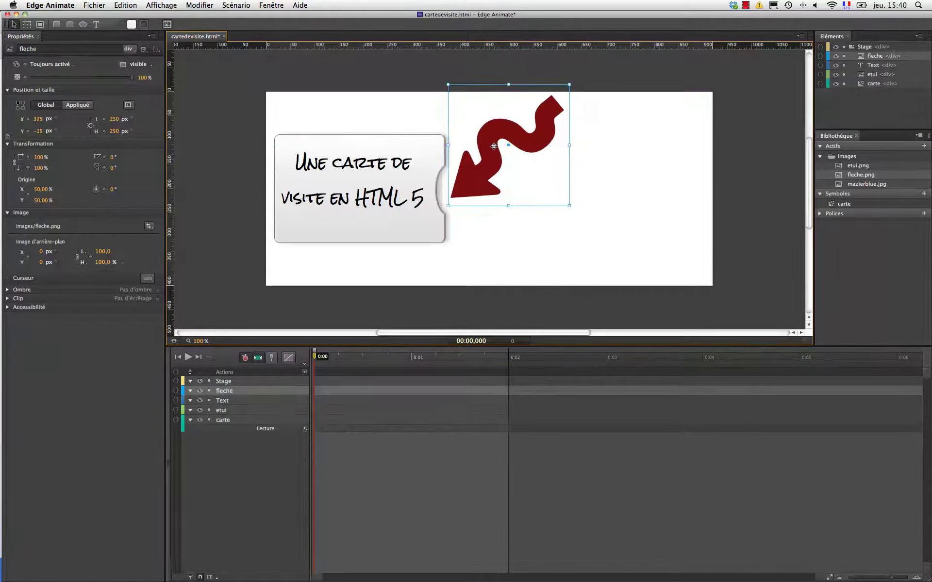